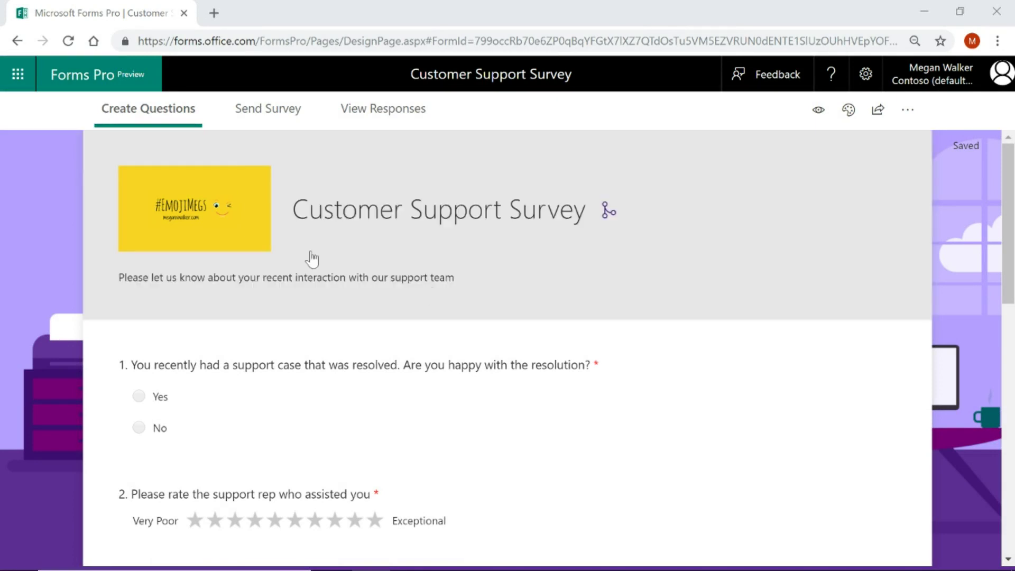
Step: Open the Customer Support Survey's Send Survey distribution options
{"action": "left_click", "coordinate": [252, 112]}
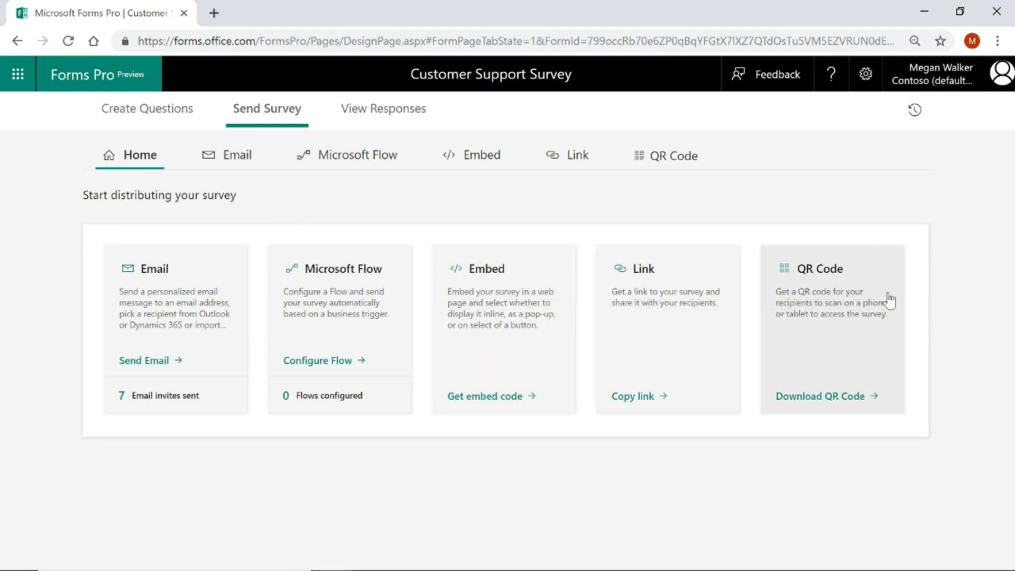
{"action": "left_click", "coordinate": [386, 302]}
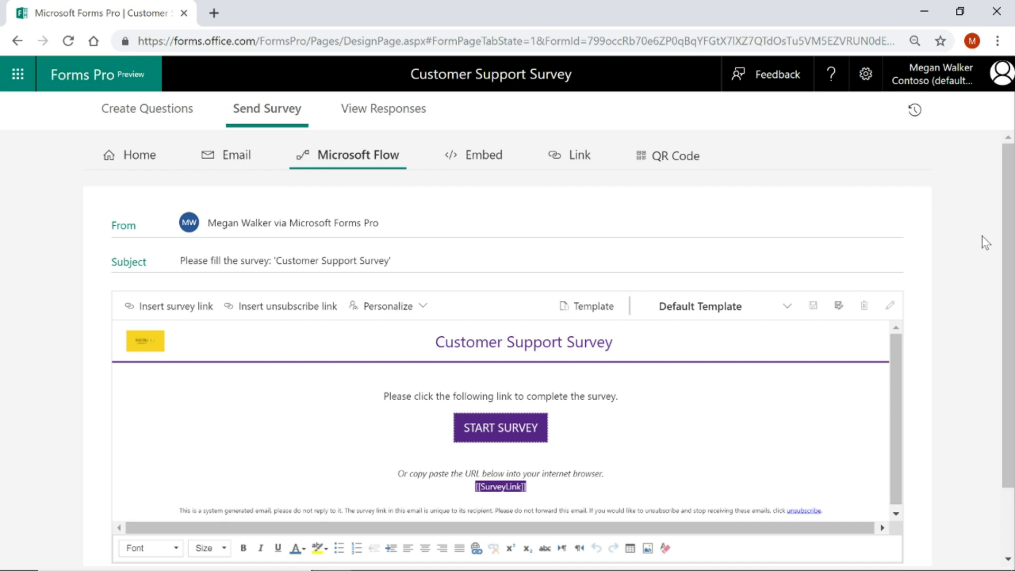
{"action": "scroll", "coordinate": [988, 239], "scroll_direction": "down", "scroll_amount": 1}
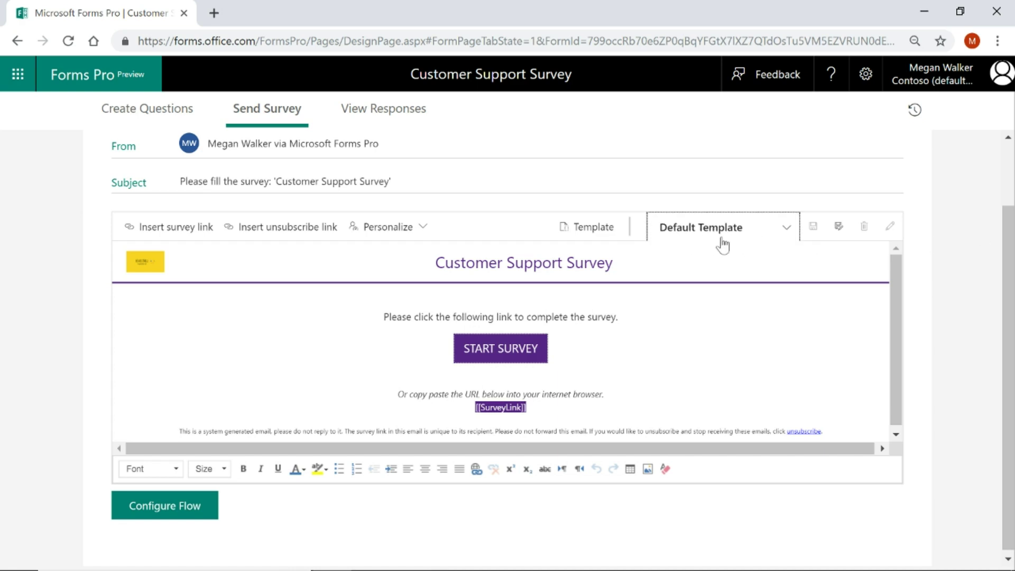
Step: Load the Support Ticket Resolution email template into the flow invitation
{"action": "left_click", "coordinate": [837, 230]}
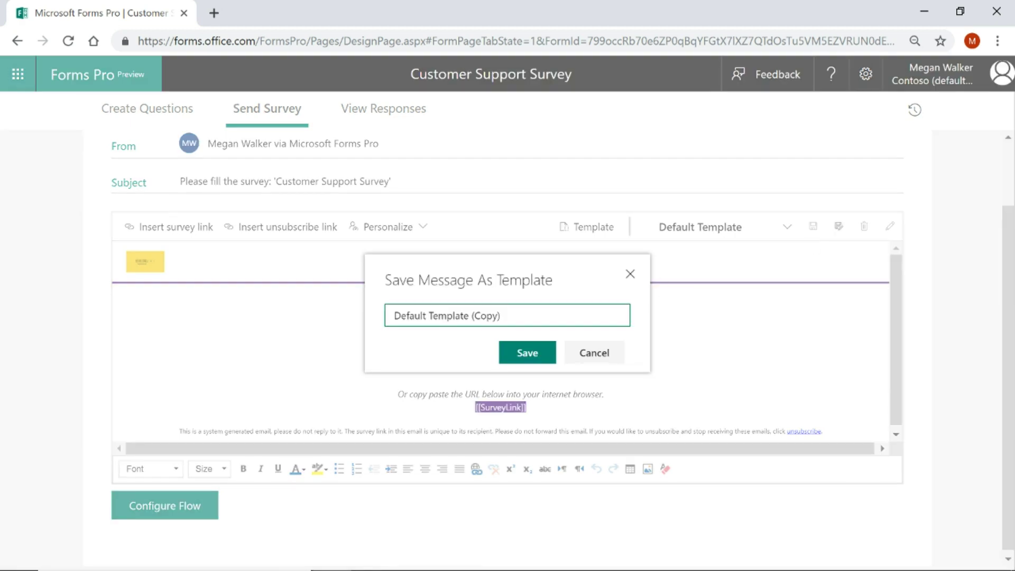
{"action": "left_click", "coordinate": [586, 357]}
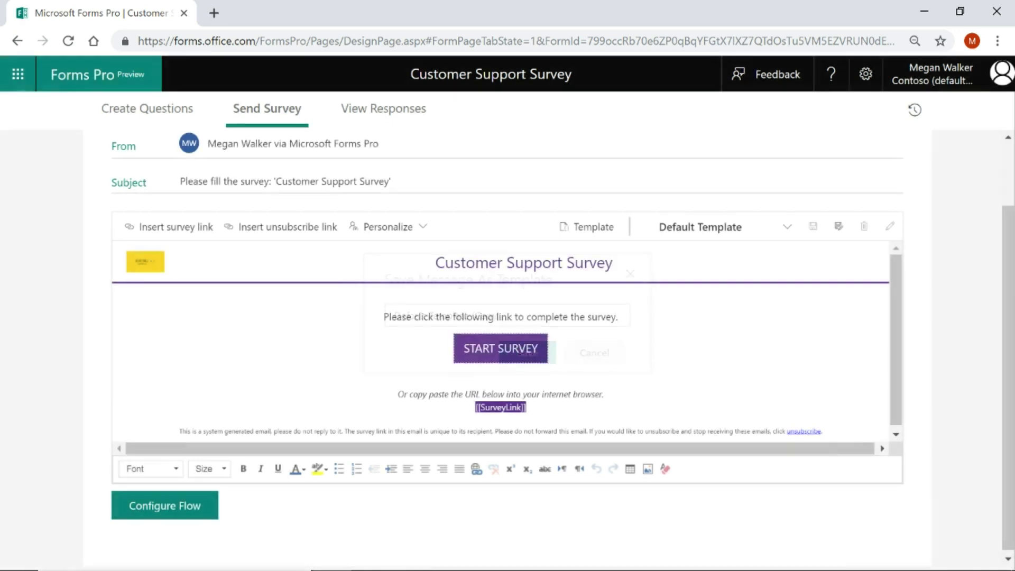
{"action": "left_click", "coordinate": [734, 231]}
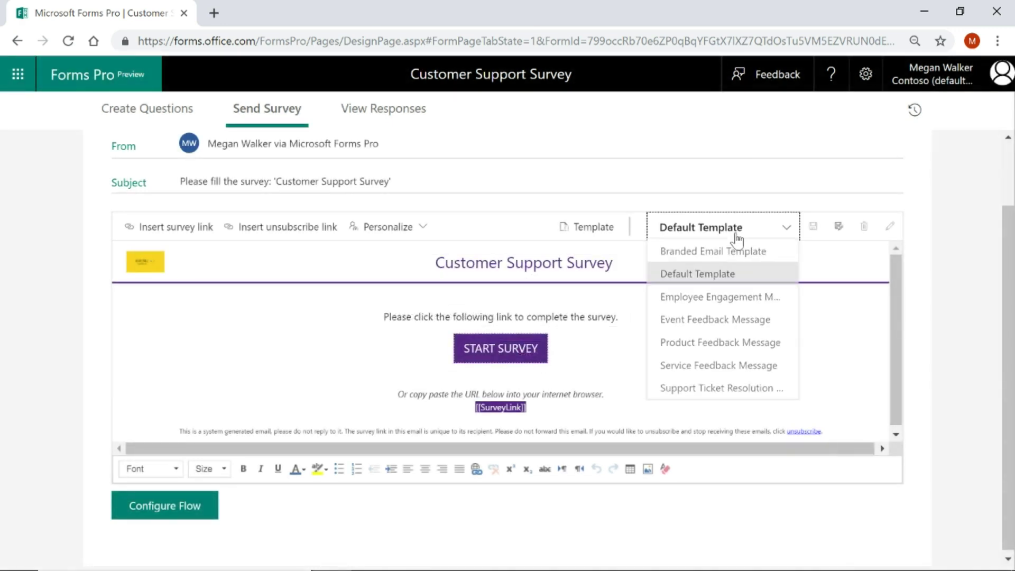
{"action": "left_click", "coordinate": [717, 392]}
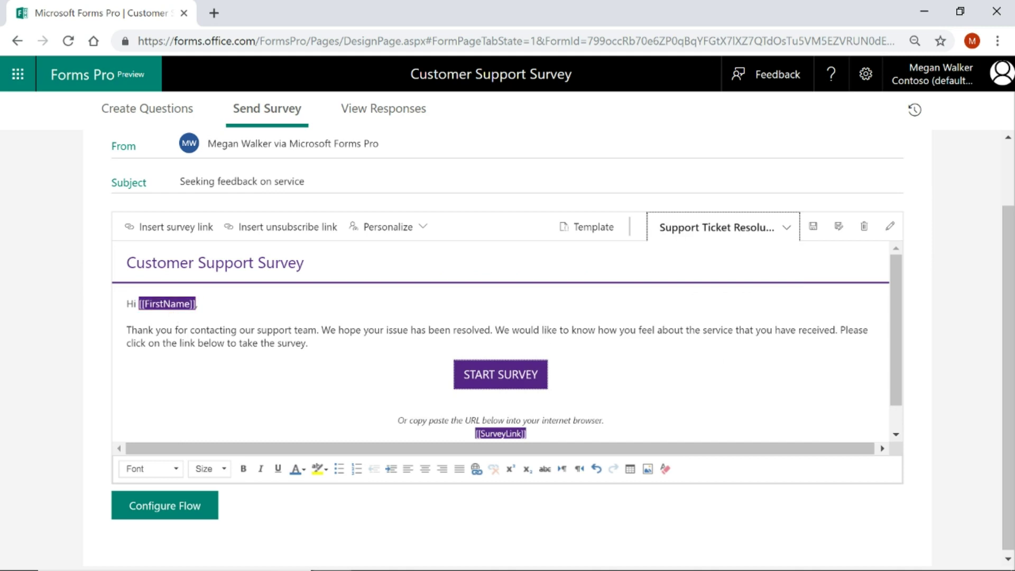
Step: Replace the placeholder after 'Hi' with the First name personalization field
{"action": "left_click", "coordinate": [196, 304]}
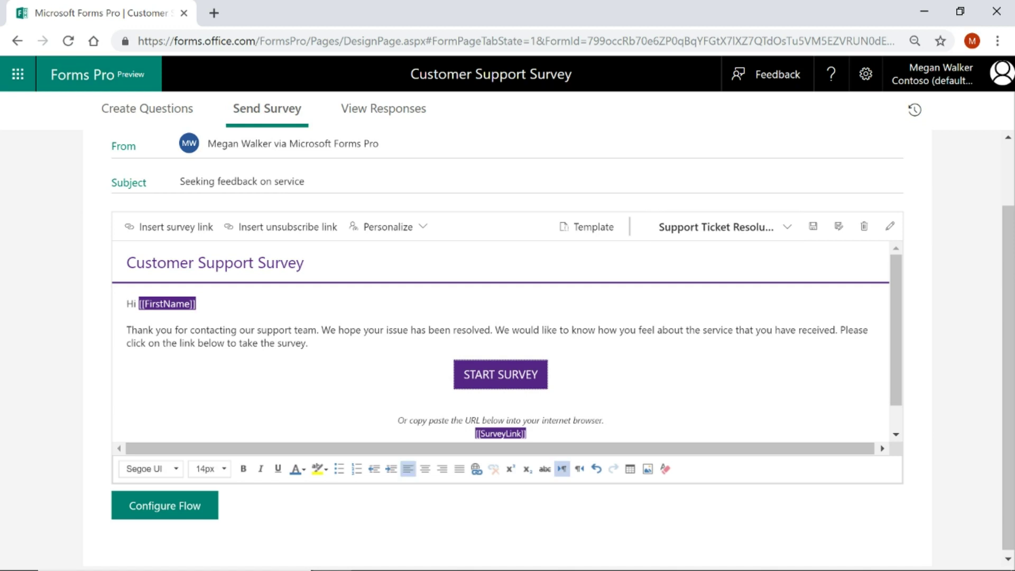
{"action": "key", "text": "BackSpace"}
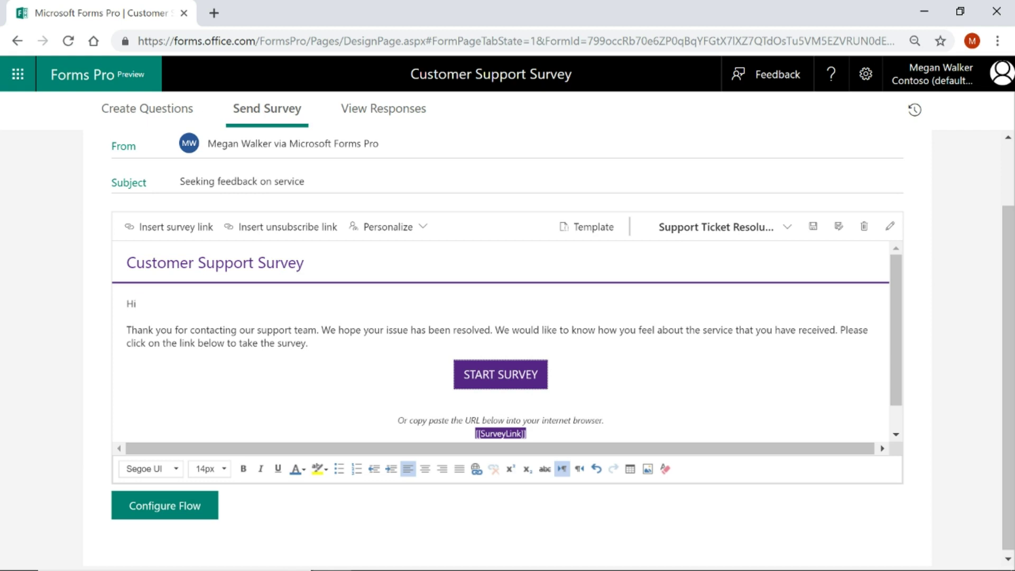
{"action": "left_click", "coordinate": [422, 229]}
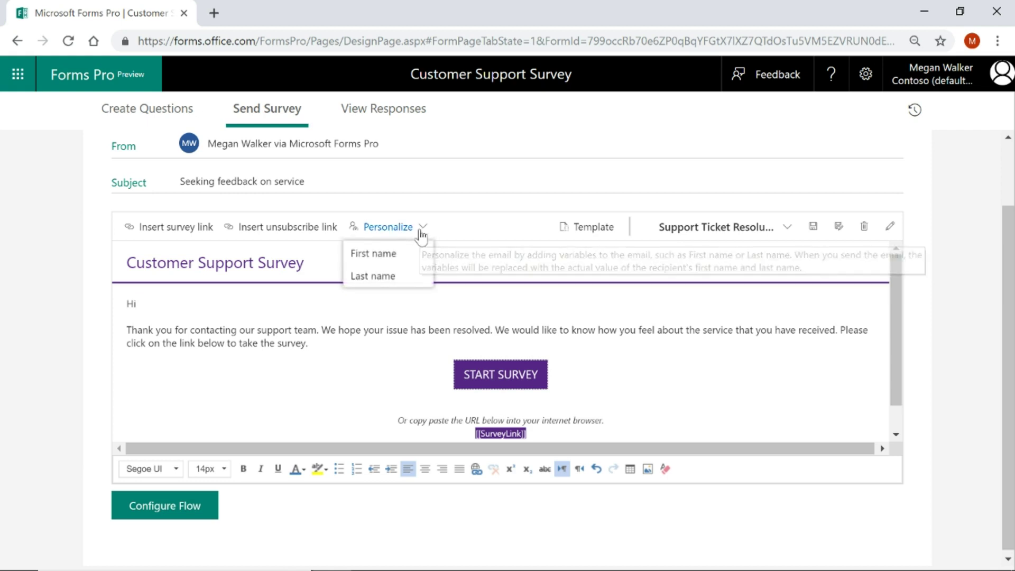
{"action": "left_click", "coordinate": [384, 255]}
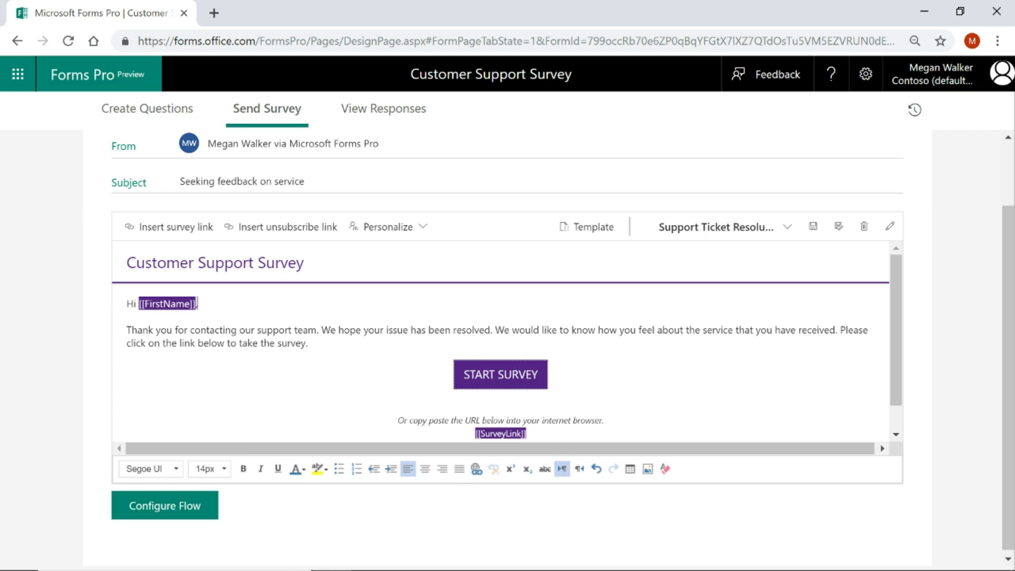
Step: Save the invitation email and return to the survey's questions
{"action": "left_click", "coordinate": [814, 227]}
{"action": "scroll", "coordinate": [118, 141], "scroll_direction": "up", "scroll_amount": 2}
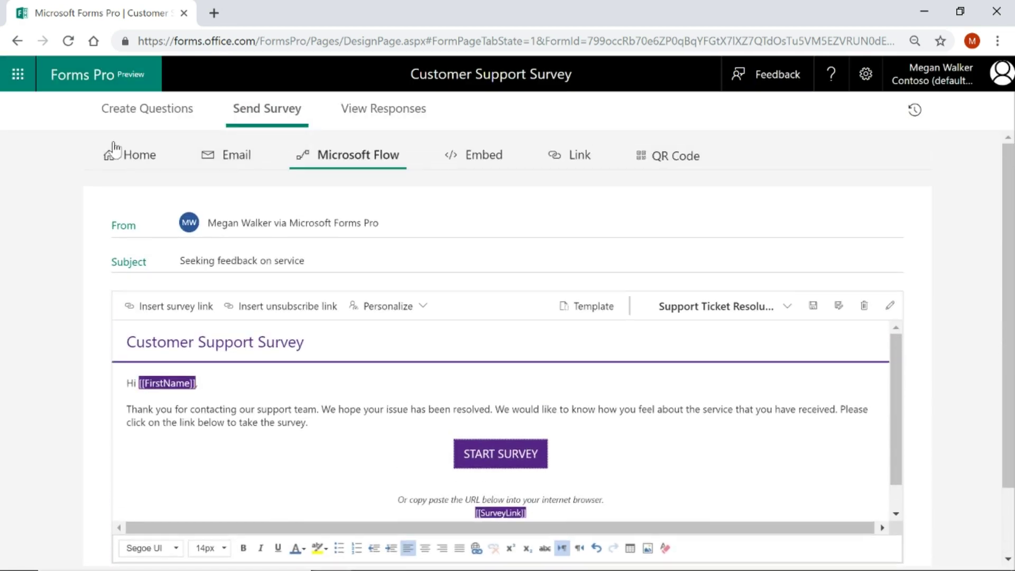
{"action": "left_click", "coordinate": [131, 112]}
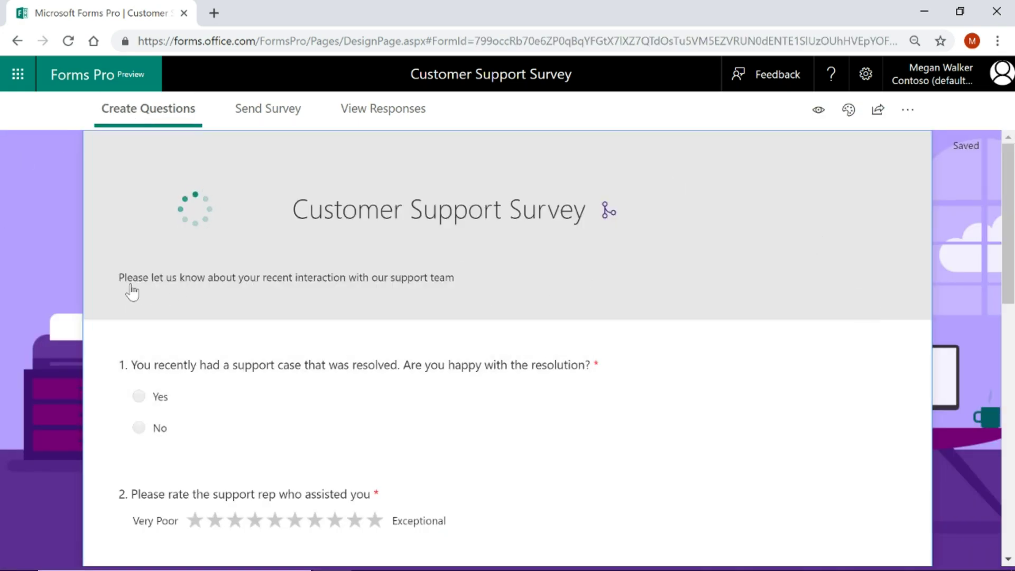
Step: Start the survey description with a {{First Name}} placeholder followed by lowercase 'please'
{"action": "left_click", "coordinate": [395, 285]}
{"action": "key", "text": "Tab"}
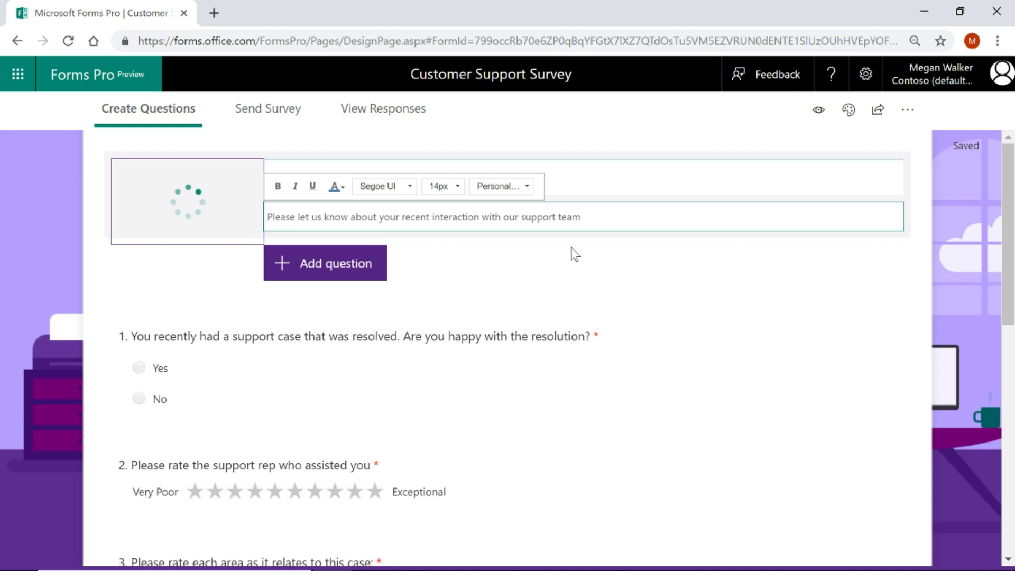
{"action": "left_click", "coordinate": [527, 186]}
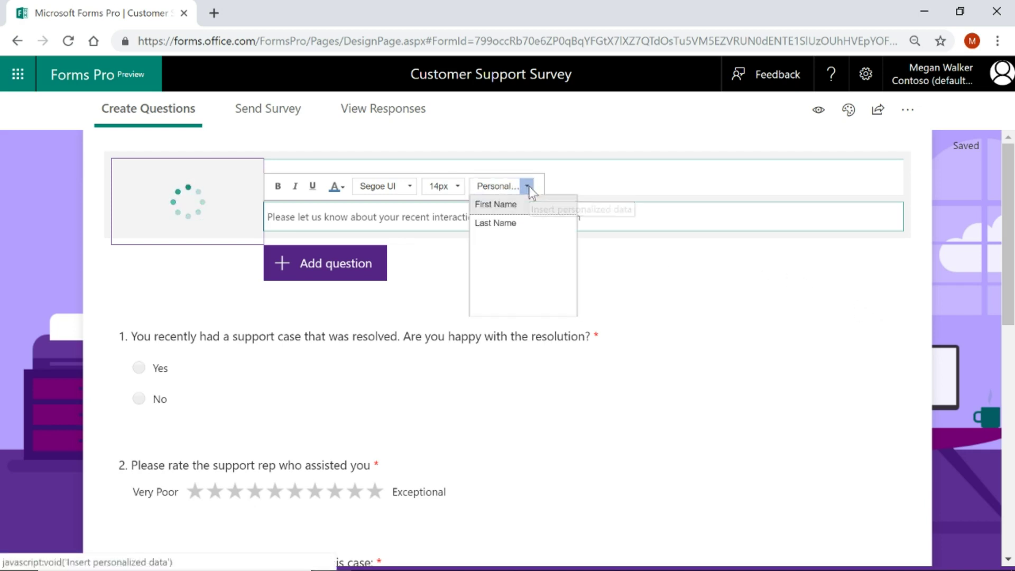
{"action": "left_click", "coordinate": [493, 203]}
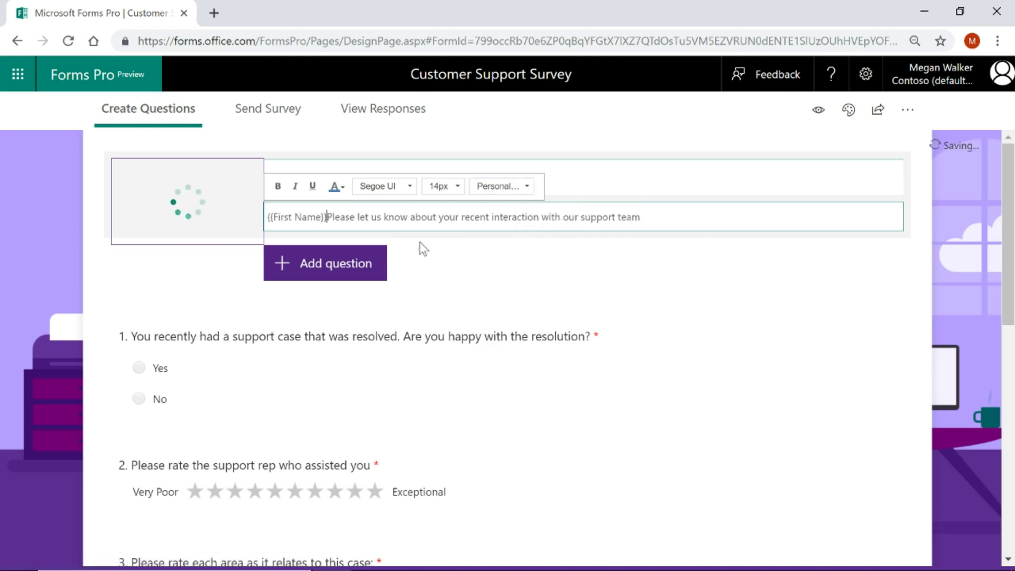
{"action": "key", "text": "Delete"}
{"action": "type", "text": "p"}
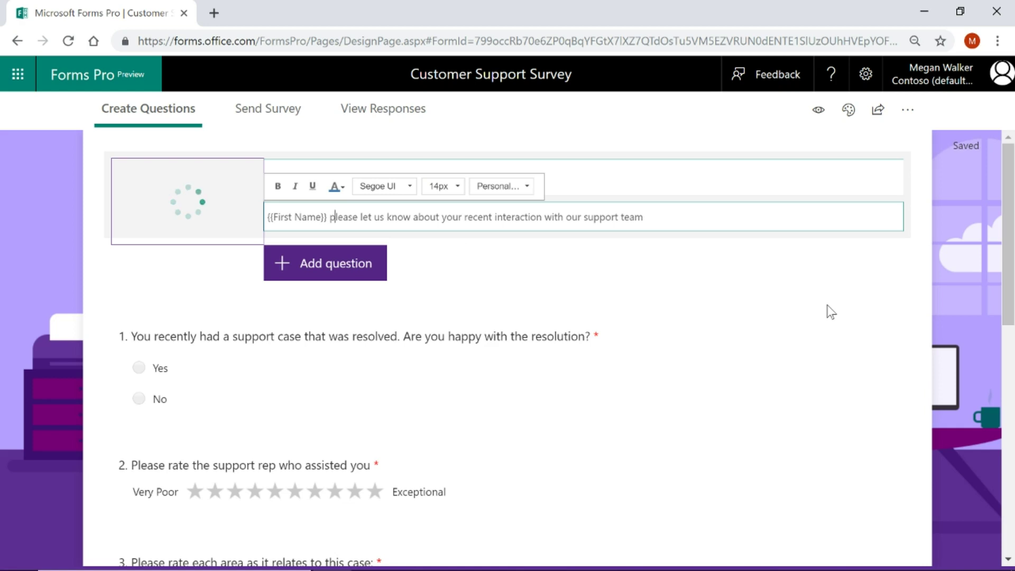
{"action": "left_click", "coordinate": [900, 293]}
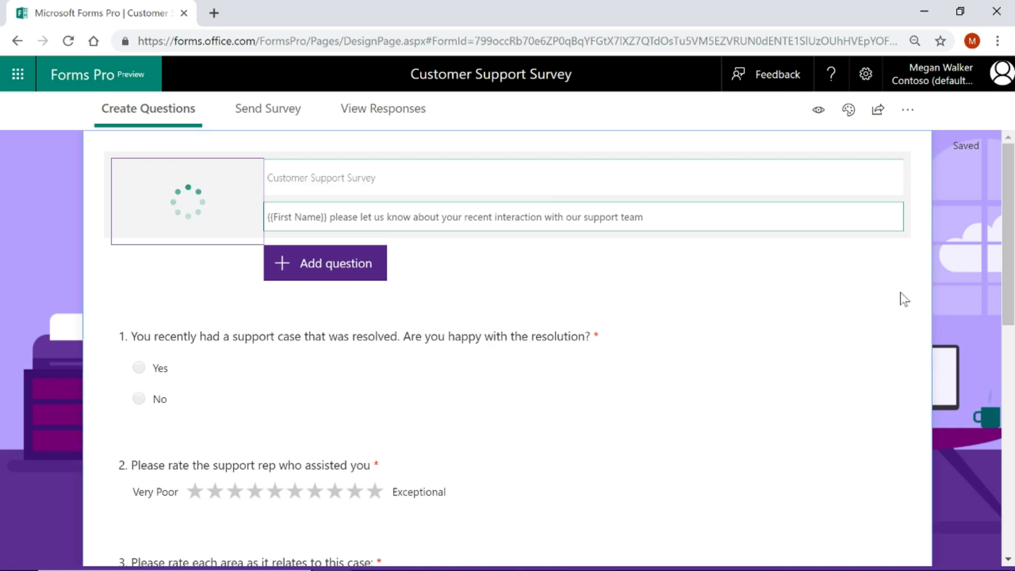
Step: Choose flow distribution and load the Support Ticket Resolution email template
{"action": "left_click", "coordinate": [271, 112]}
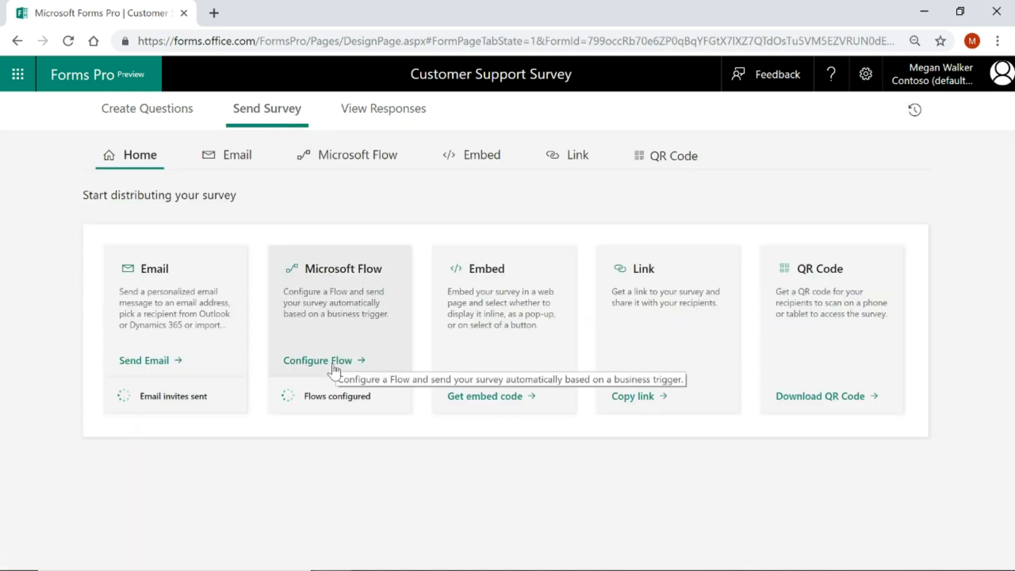
{"action": "left_click", "coordinate": [337, 361]}
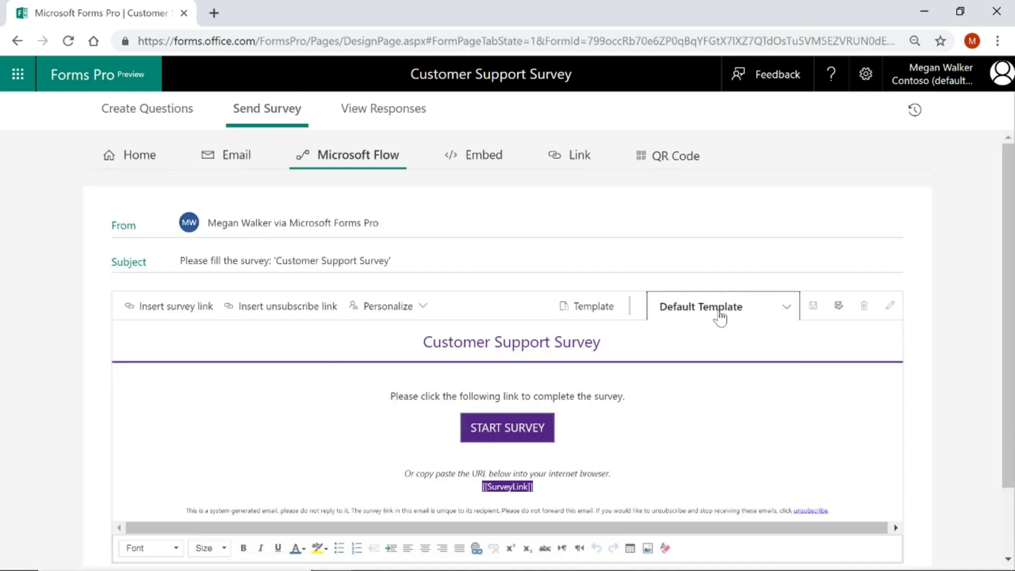
{"action": "left_click", "coordinate": [727, 306]}
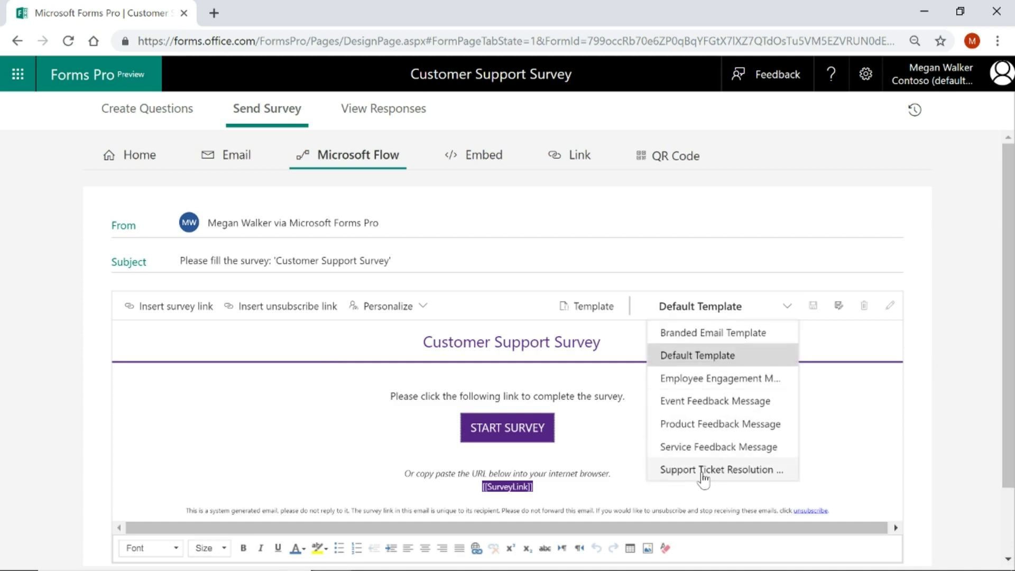
{"action": "left_click", "coordinate": [704, 472]}
Step: Reveal more flow templates, including the Dynamics 365 order and Salesforce case ones
{"action": "scroll", "coordinate": [912, 422], "scroll_direction": "down", "scroll_amount": 2}
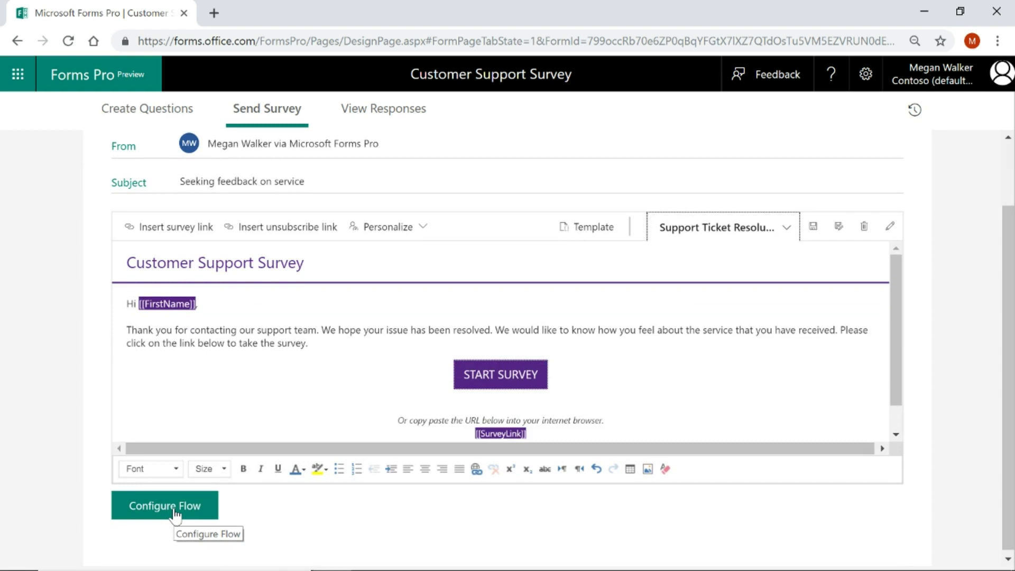
{"action": "left_click", "coordinate": [175, 514]}
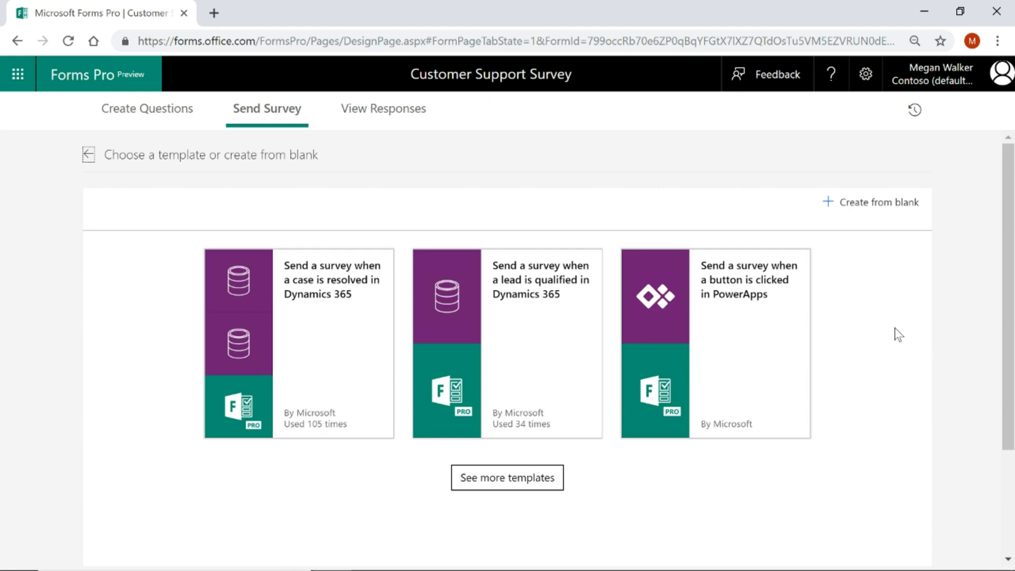
{"action": "scroll", "coordinate": [899, 334], "scroll_direction": "down", "scroll_amount": 2}
{"action": "scroll", "coordinate": [894, 328], "scroll_direction": "up", "scroll_amount": 2}
{"action": "scroll", "coordinate": [894, 327], "scroll_direction": "down", "scroll_amount": 2}
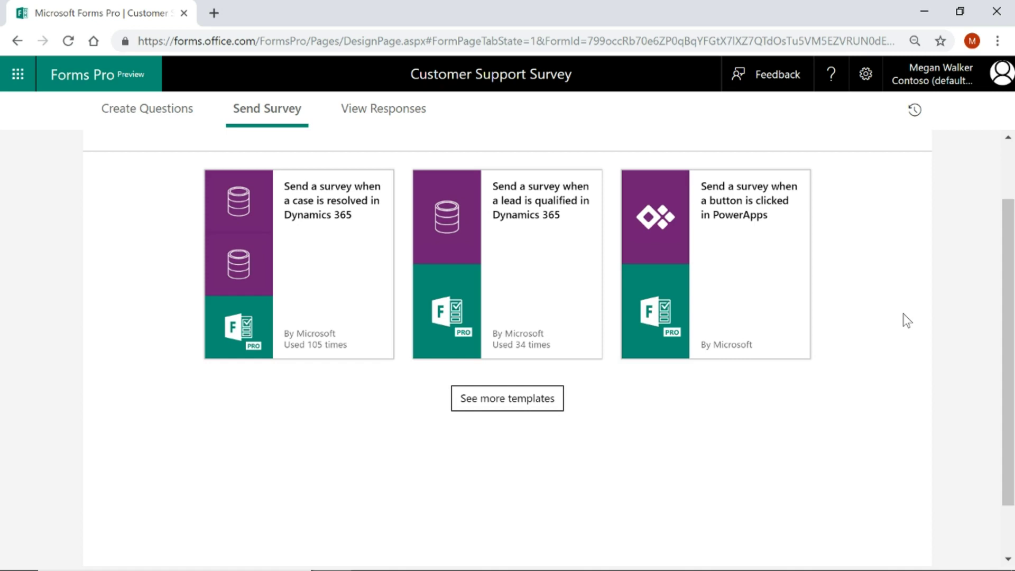
{"action": "left_click", "coordinate": [453, 406]}
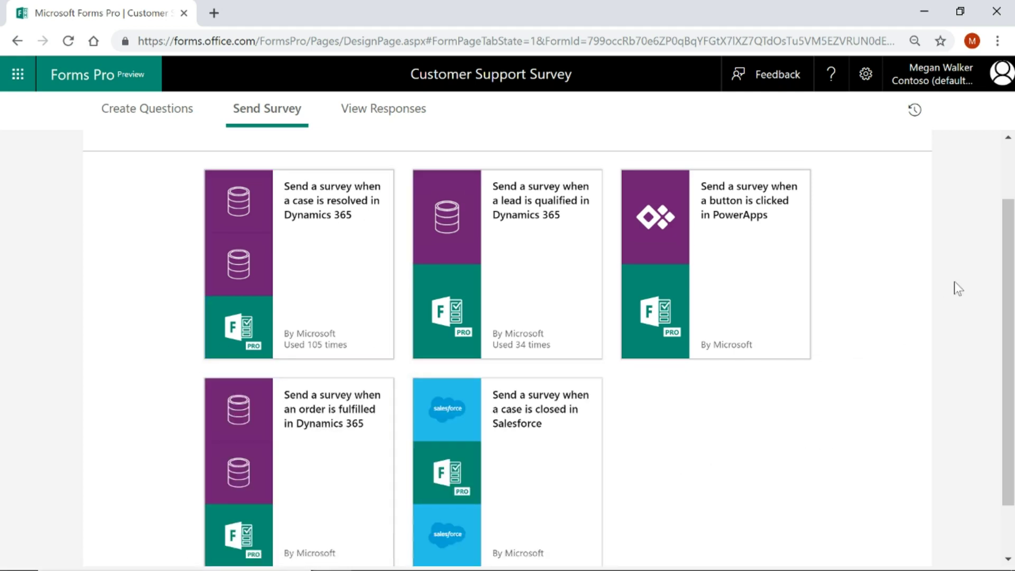
{"action": "left_click_drag", "start_coordinate": [1011, 252], "coordinate": [1010, 242]}
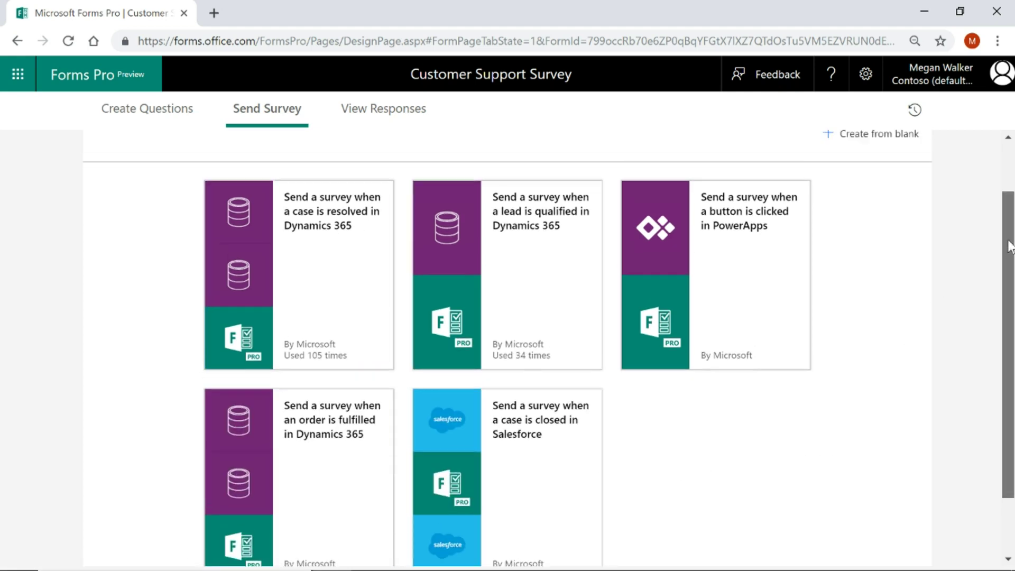
Step: Create a flow from the 'case is resolved in Dynamics 365' template using Contoso (crm280157)
{"action": "left_click", "coordinate": [321, 295]}
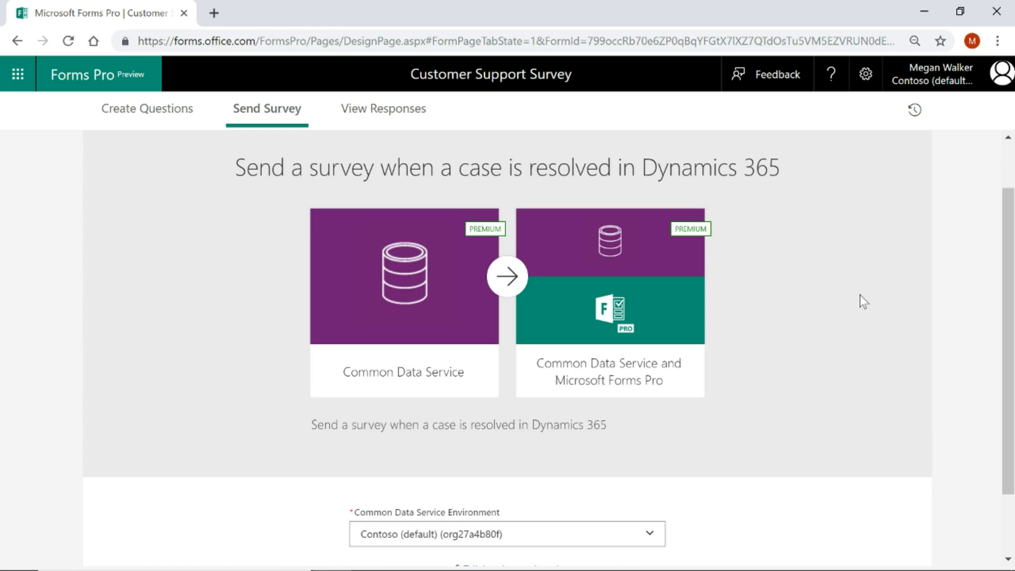
{"action": "scroll", "coordinate": [846, 307], "scroll_direction": "down", "scroll_amount": 3}
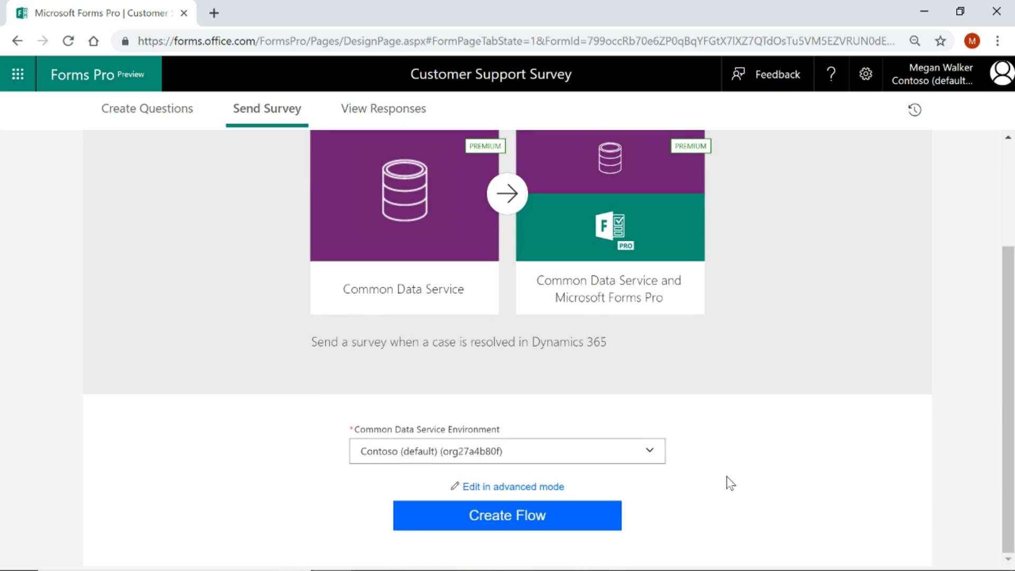
{"action": "left_click", "coordinate": [649, 451]}
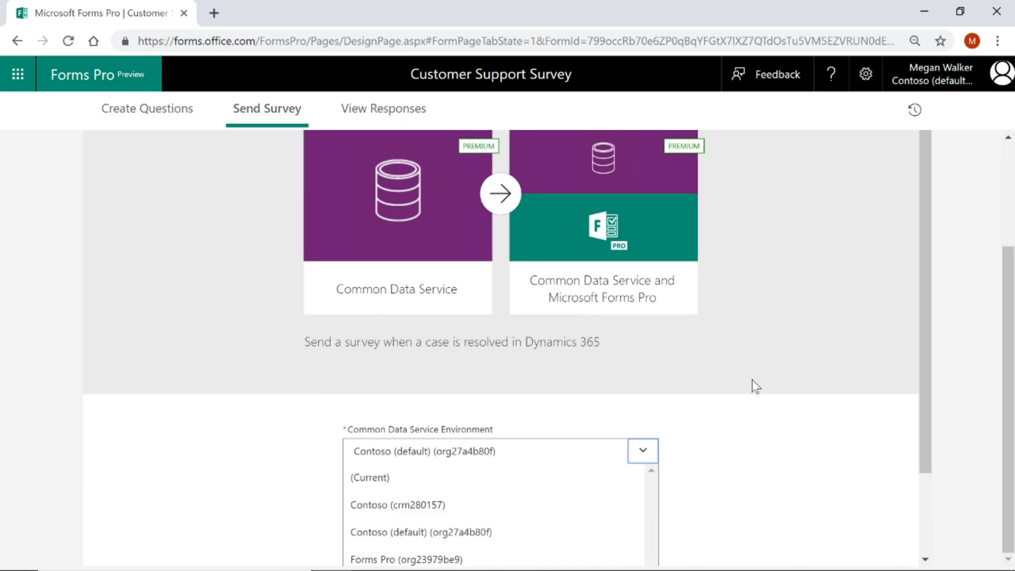
{"action": "left_click", "coordinate": [437, 425]}
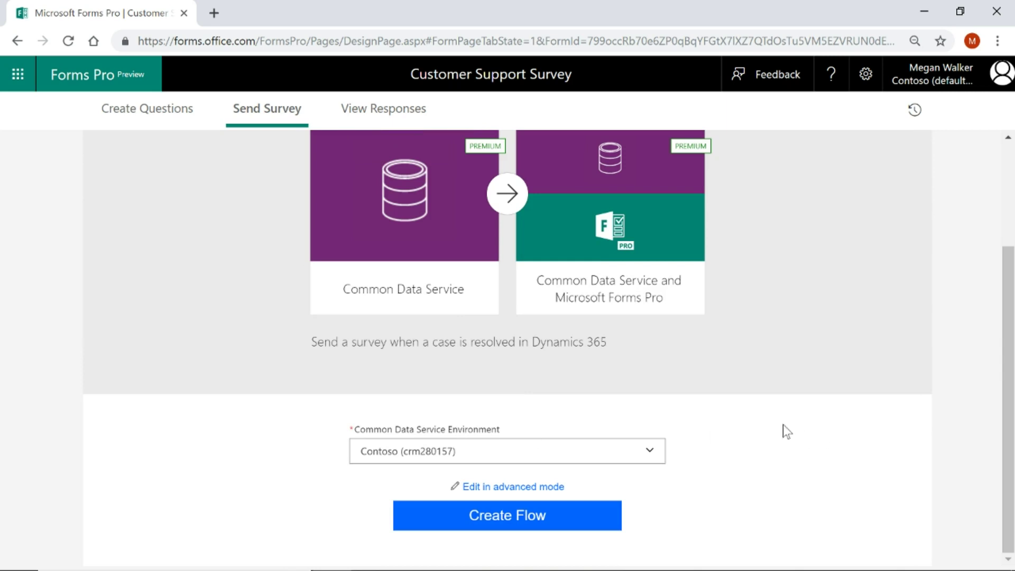
{"action": "left_click", "coordinate": [526, 519]}
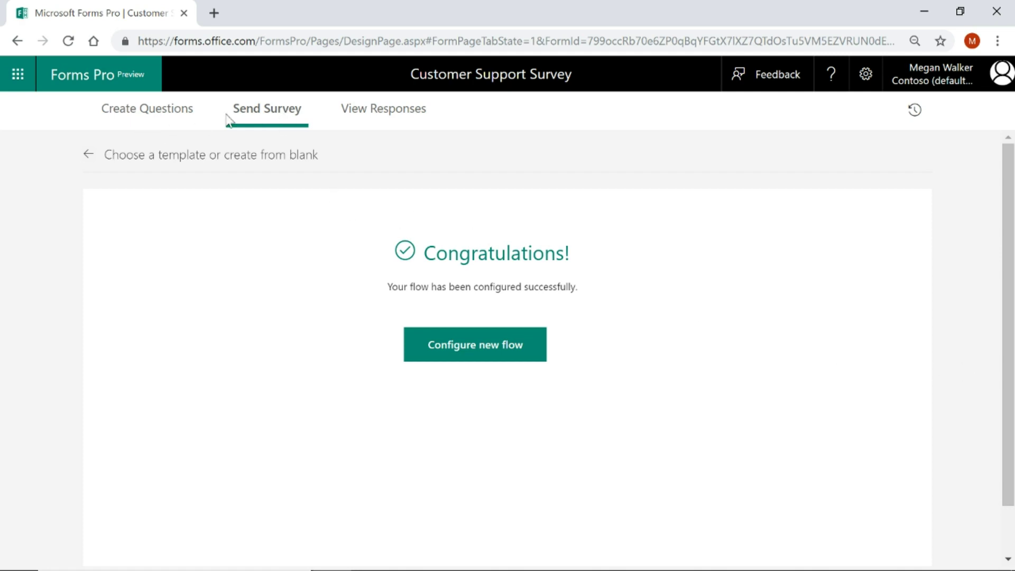
Step: From the Send Survey Home overview, open '1 Flows configured' in Microsoft Flow
{"action": "left_click", "coordinate": [285, 125]}
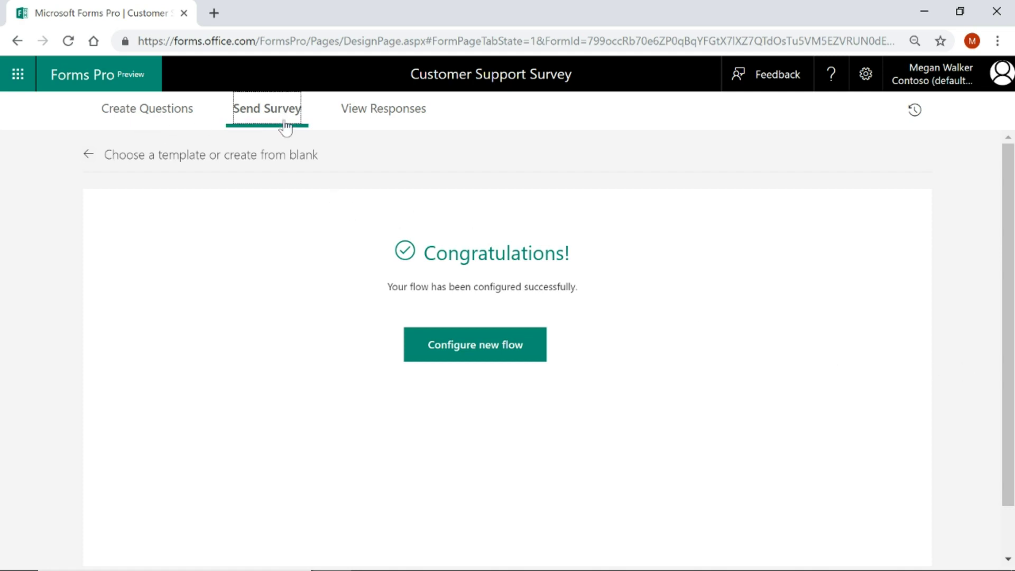
{"action": "left_click", "coordinate": [88, 154]}
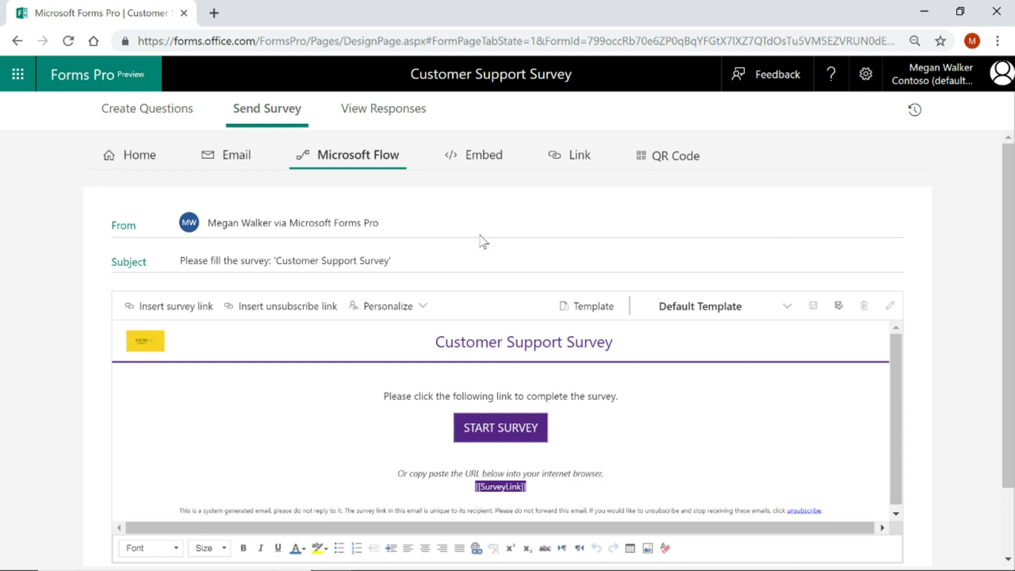
{"action": "left_click", "coordinate": [129, 166]}
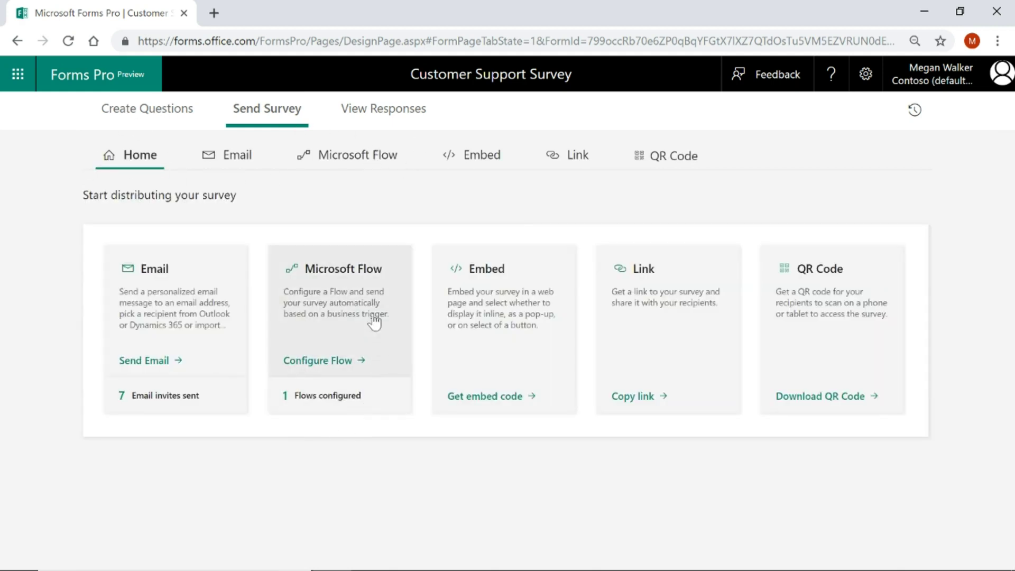
{"action": "left_click", "coordinate": [290, 397]}
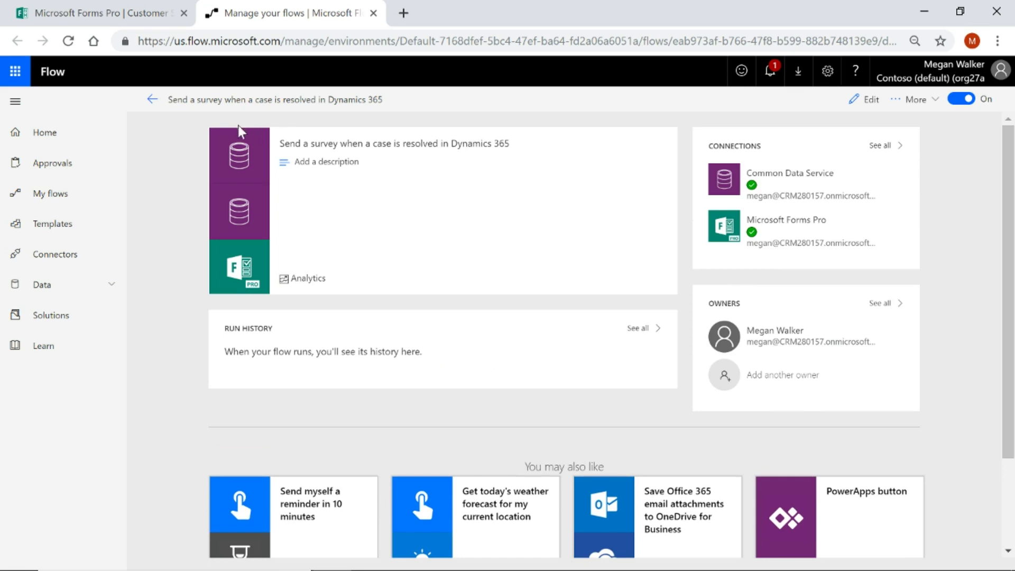
Step: Edit the flow and expand its trigger, the case-resolved and customer-type conditions, and Get record
{"action": "left_click", "coordinate": [860, 100]}
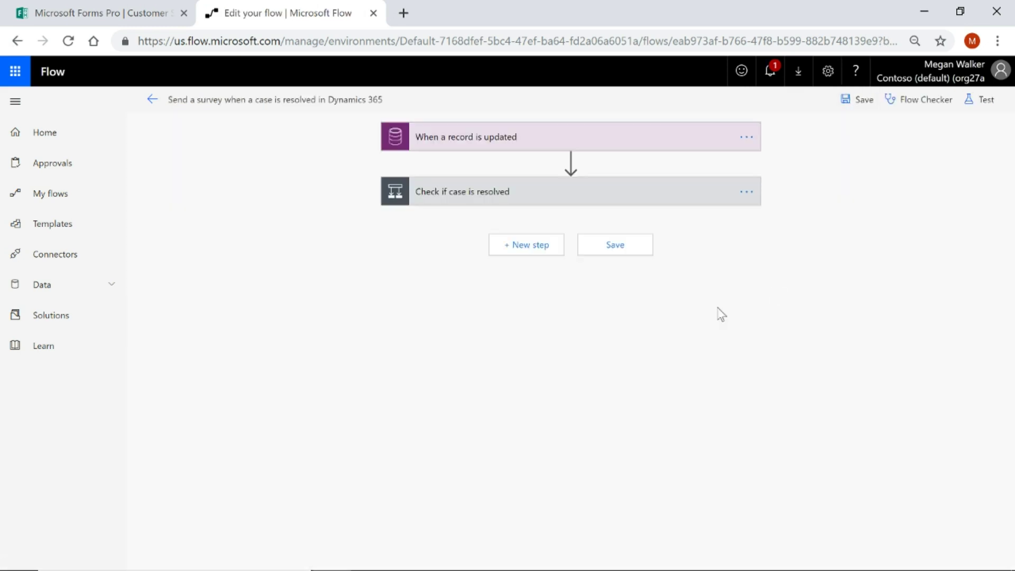
{"action": "left_click", "coordinate": [453, 145]}
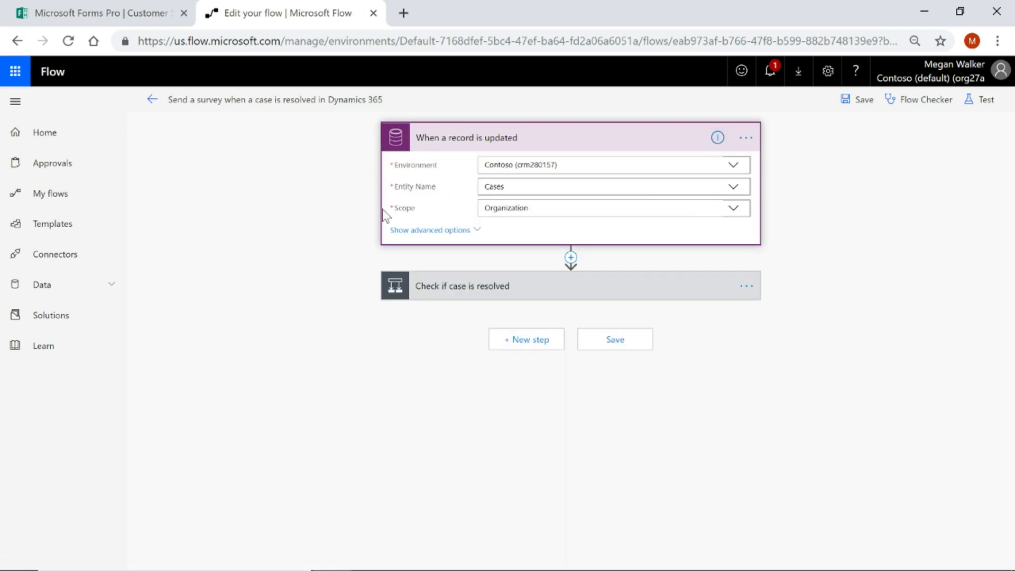
{"action": "left_click", "coordinate": [476, 288]}
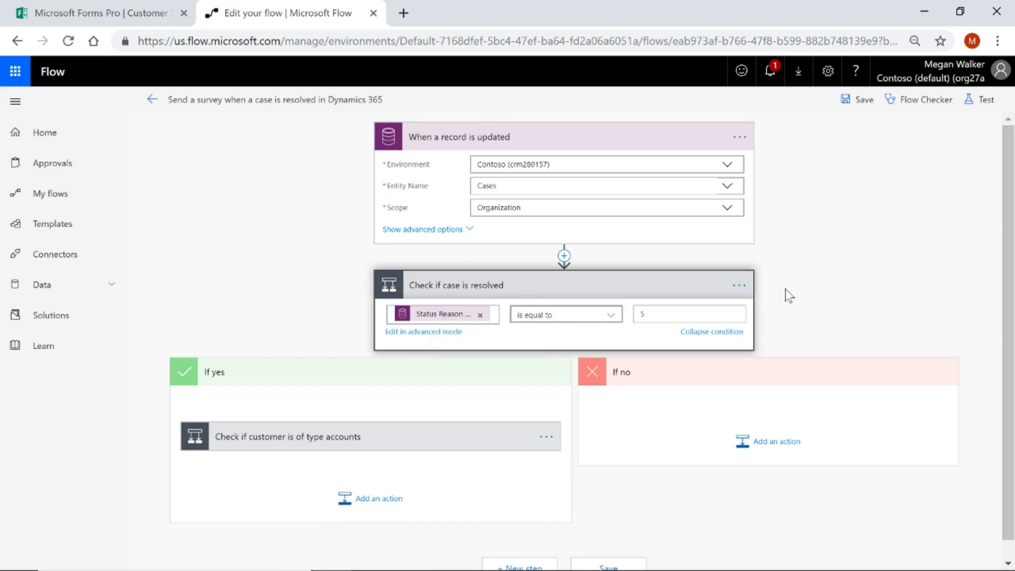
{"action": "scroll", "coordinate": [811, 283], "scroll_direction": "down", "scroll_amount": 1}
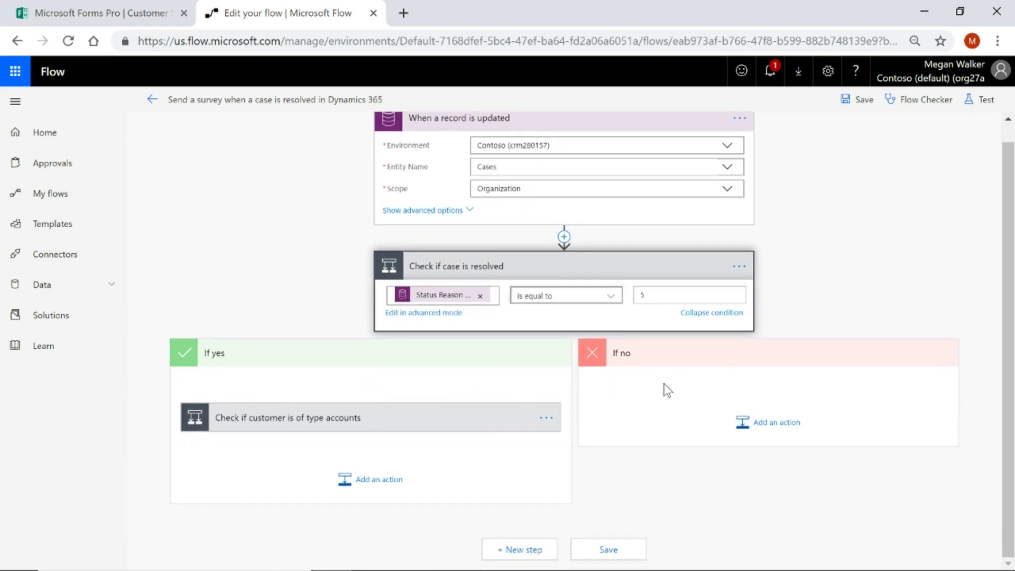
{"action": "left_click", "coordinate": [250, 423]}
{"action": "scroll", "coordinate": [695, 379], "scroll_direction": "down", "scroll_amount": 5}
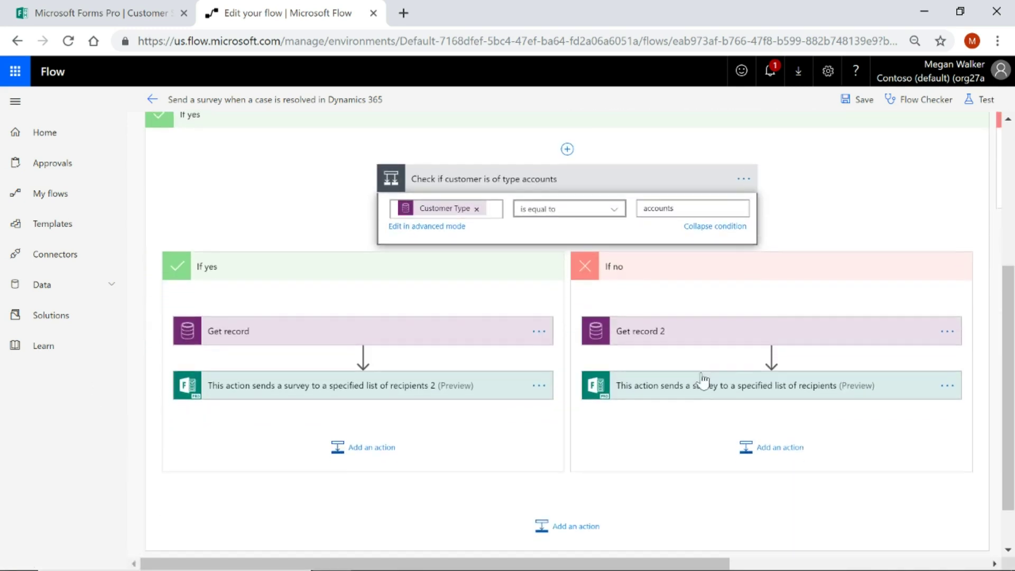
{"action": "left_click", "coordinate": [226, 331]}
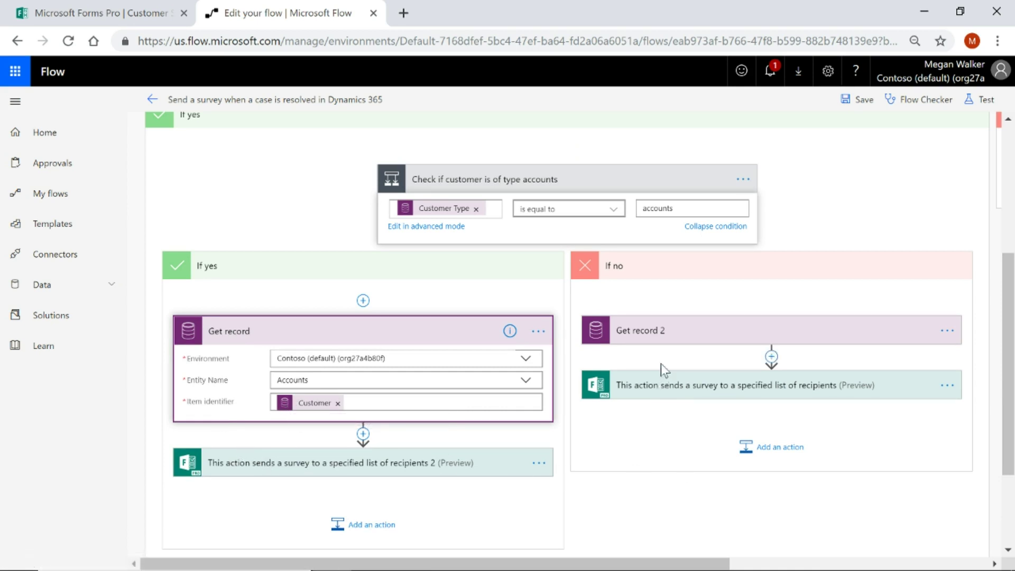
Step: Expand Get record 2 and the If no survey action, showing Regarding, Recipient, First and Last name fields
{"action": "left_click", "coordinate": [662, 333]}
{"action": "scroll", "coordinate": [900, 396], "scroll_direction": "down", "scroll_amount": 3}
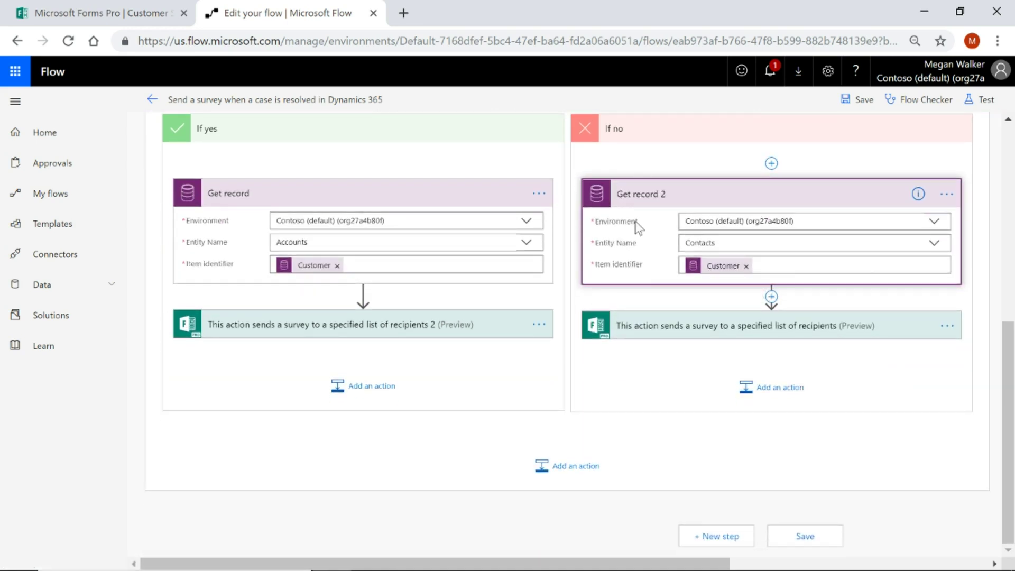
{"action": "left_click", "coordinate": [670, 325]}
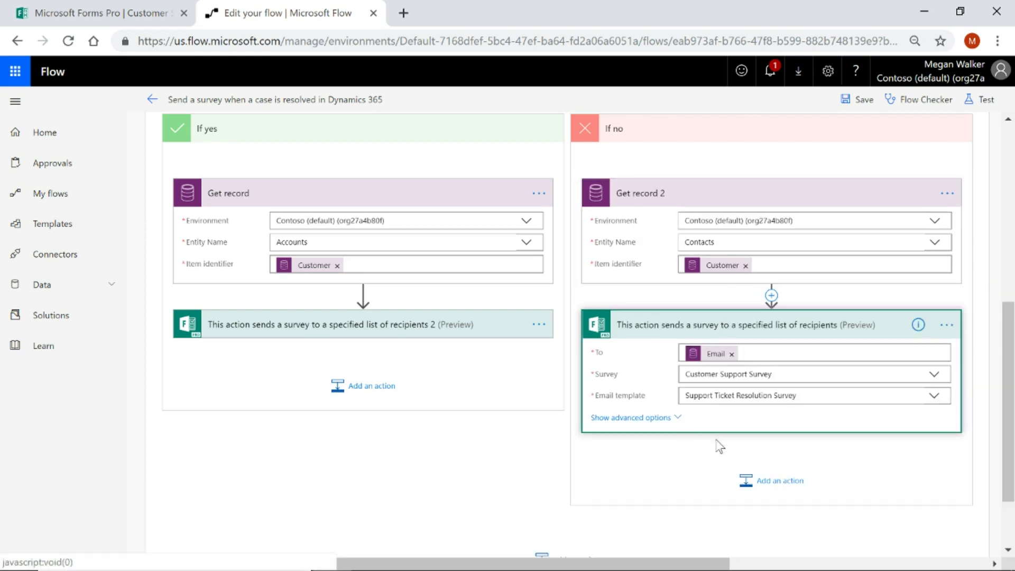
{"action": "left_click_drag", "start_coordinate": [652, 563], "coordinate": [771, 566]}
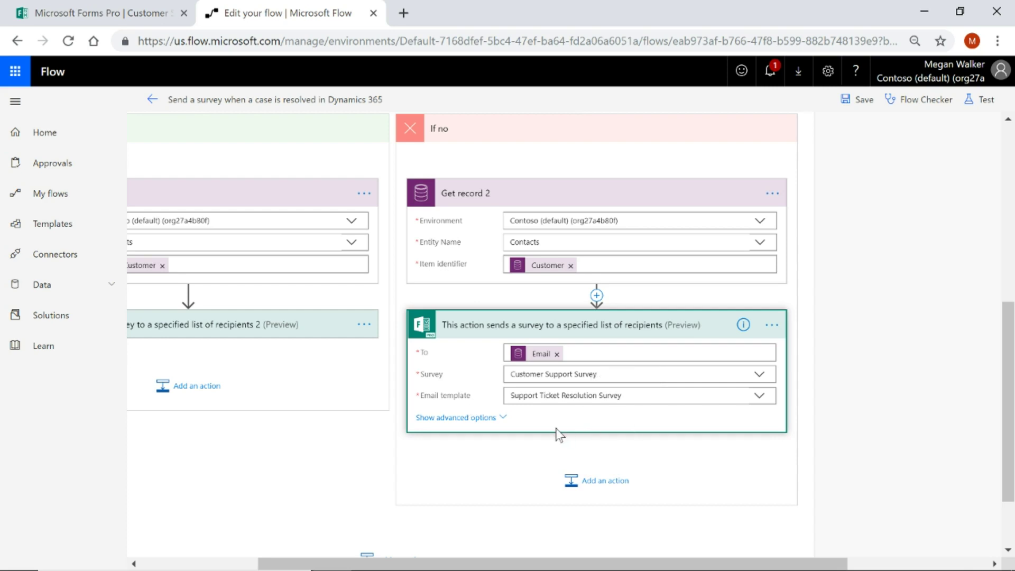
{"action": "left_click", "coordinate": [474, 417]}
{"action": "scroll", "coordinate": [838, 417], "scroll_direction": "down", "scroll_amount": 3}
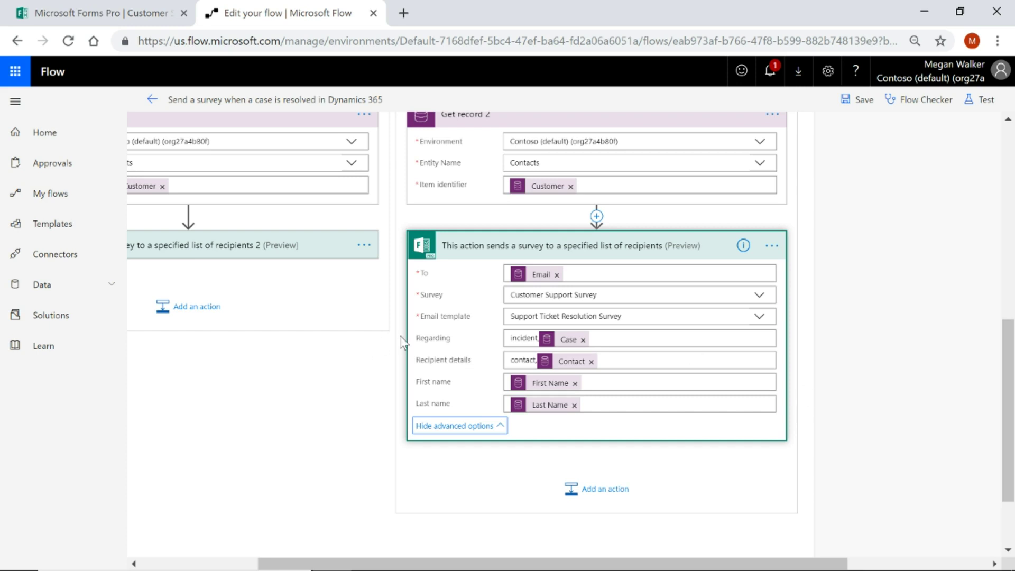
{"action": "mouse_move", "coordinate": [521, 341]}
{"action": "scroll", "coordinate": [795, 359], "scroll_direction": "up", "scroll_amount": 8}
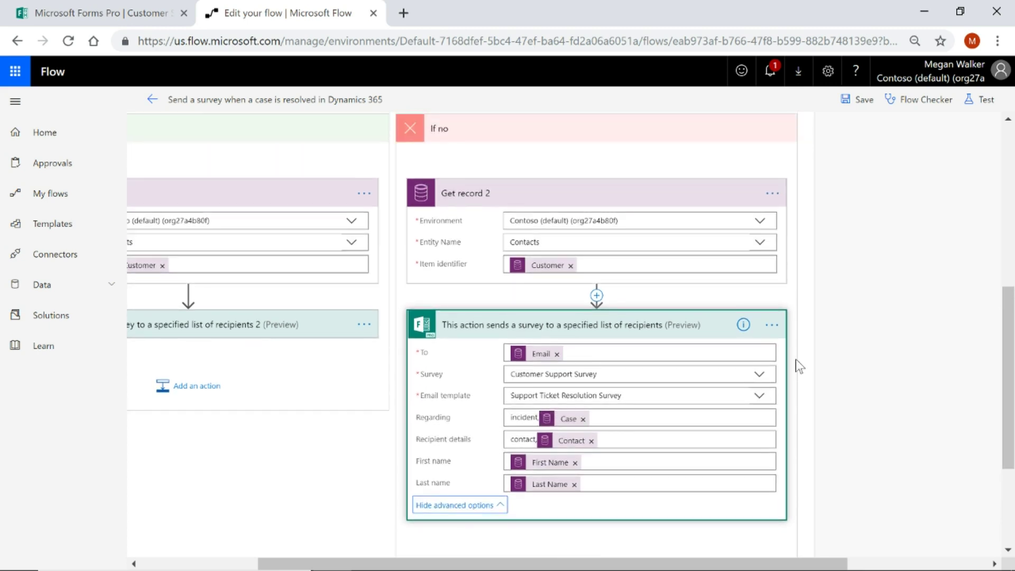
{"action": "scroll", "coordinate": [585, 299], "scroll_direction": "up", "scroll_amount": 2}
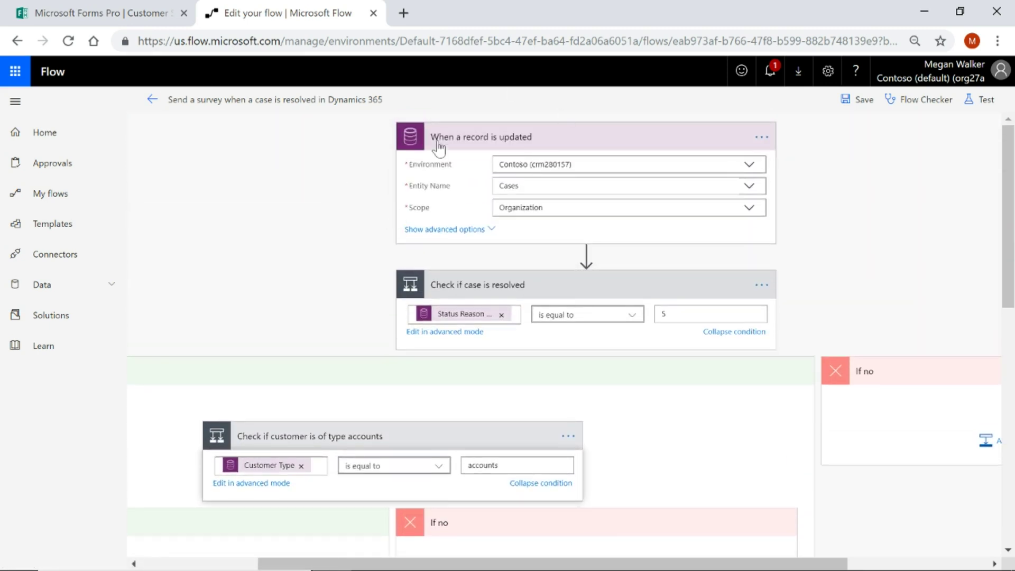
{"action": "scroll", "coordinate": [691, 332], "scroll_direction": "down", "scroll_amount": 10}
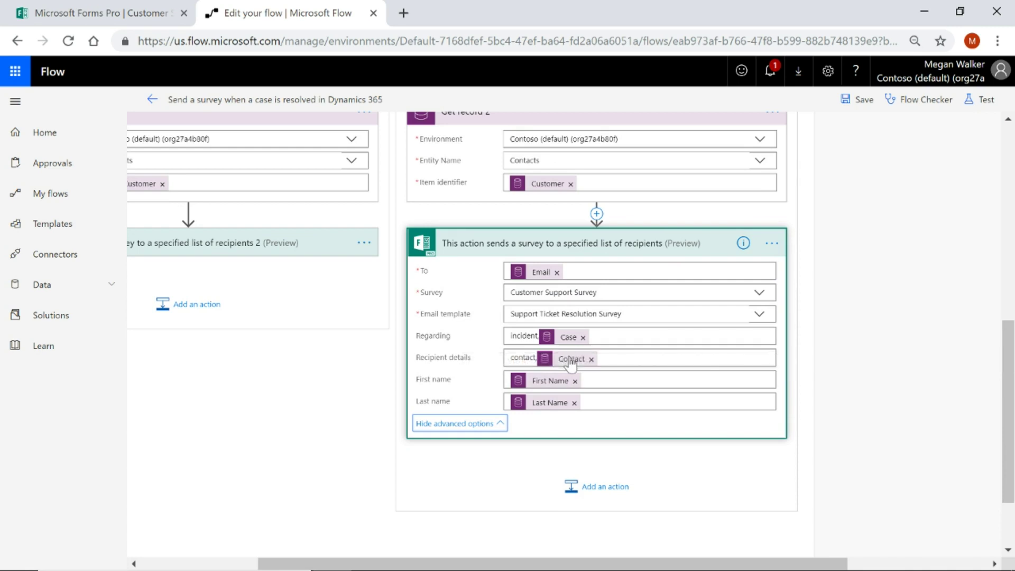
{"action": "mouse_move", "coordinate": [571, 364]}
Step: Clear the Last name field, remap First name to Get record 2's First Name, and save
{"action": "left_click", "coordinate": [581, 407]}
{"action": "key", "text": "BackSpace"}
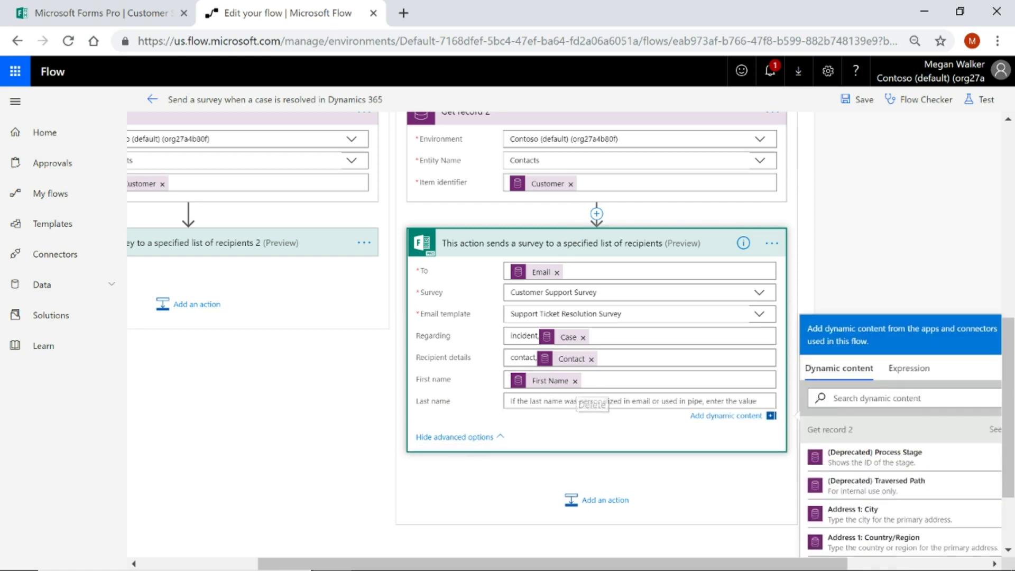
{"action": "left_click", "coordinate": [582, 379]}
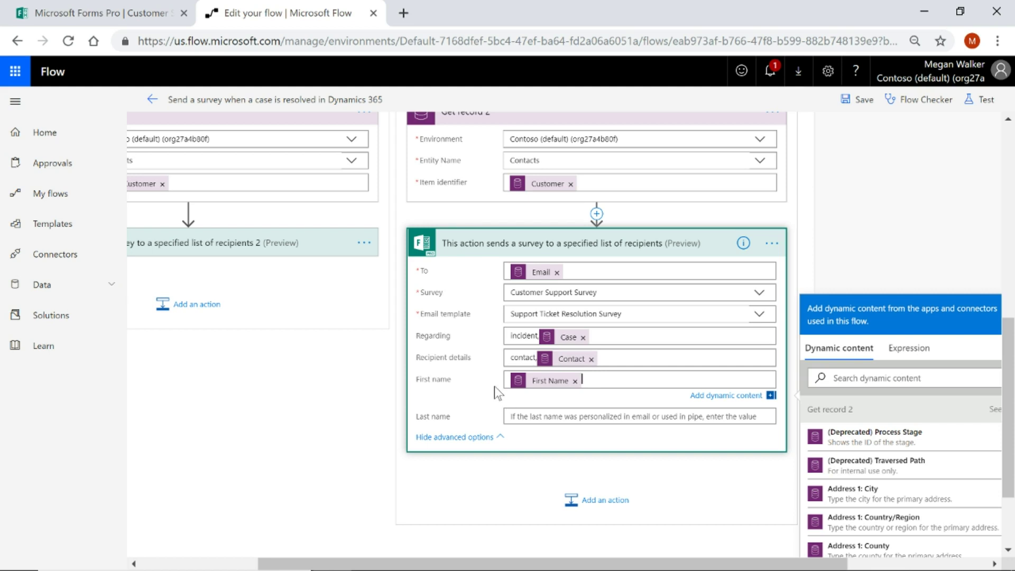
{"action": "left_click", "coordinate": [575, 381]}
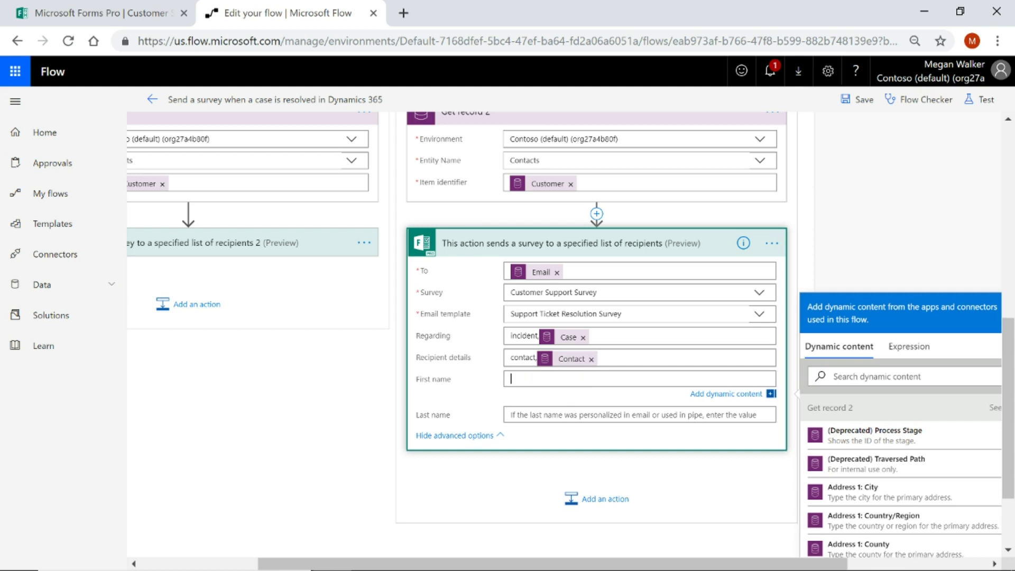
{"action": "type", "text": "firs"}
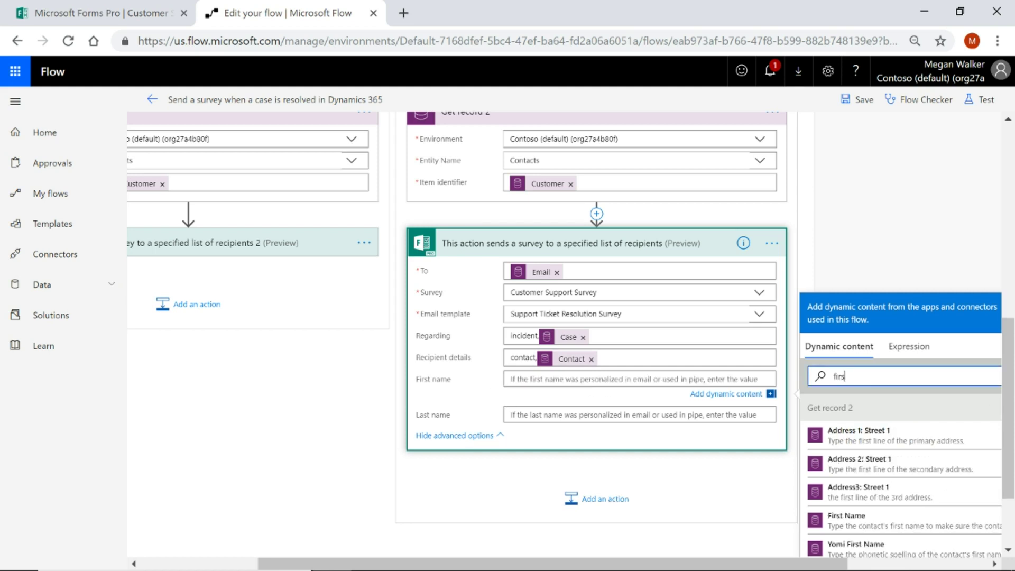
{"action": "type", "text": "t name"}
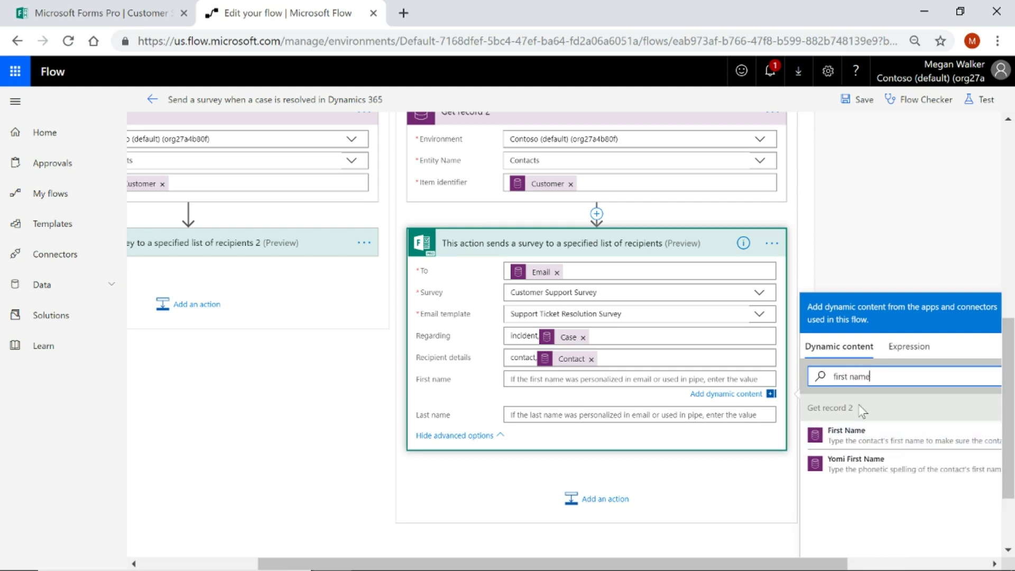
{"action": "scroll", "coordinate": [695, 286], "scroll_direction": "up", "scroll_amount": 3}
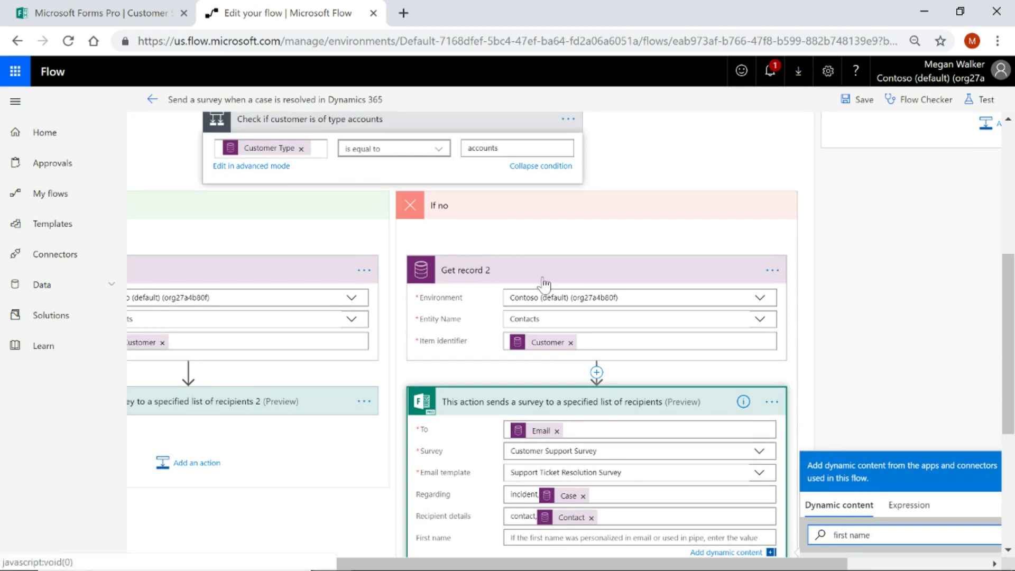
{"action": "scroll", "coordinate": [695, 285], "scroll_direction": "down", "scroll_amount": 3}
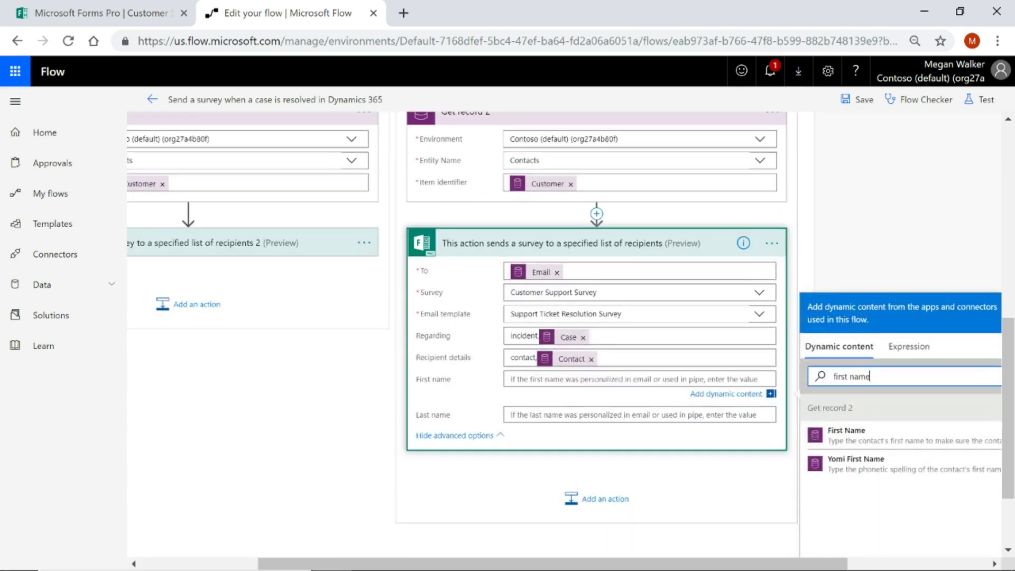
{"action": "left_click", "coordinate": [834, 442]}
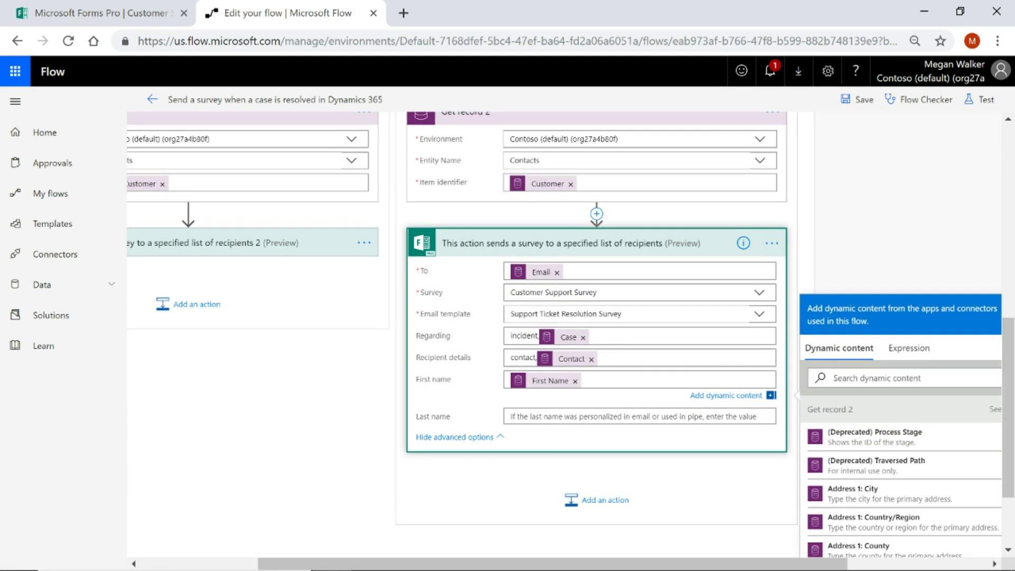
{"action": "scroll", "coordinate": [955, 228], "scroll_direction": "up", "scroll_amount": 5}
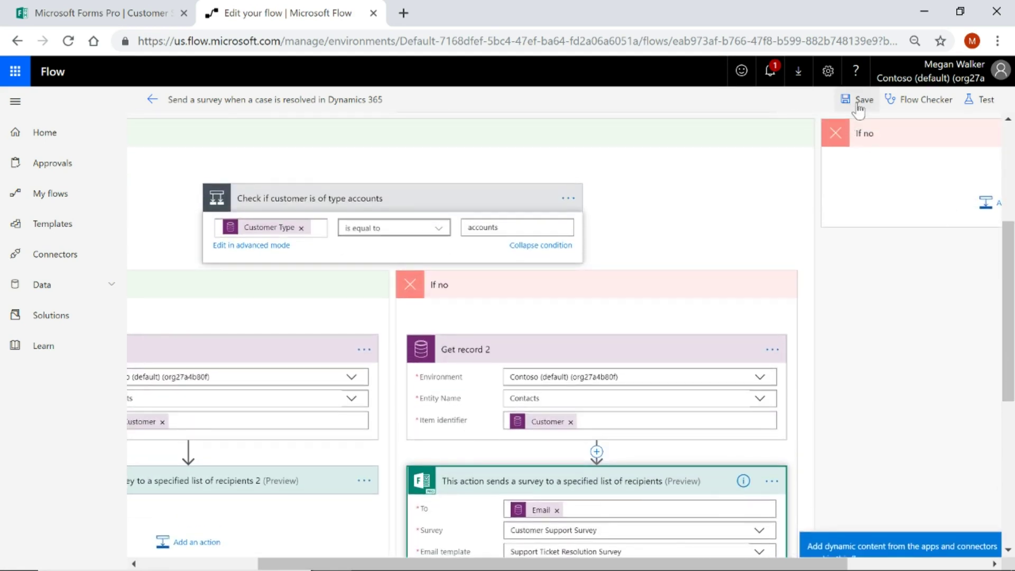
{"action": "left_click", "coordinate": [860, 99]}
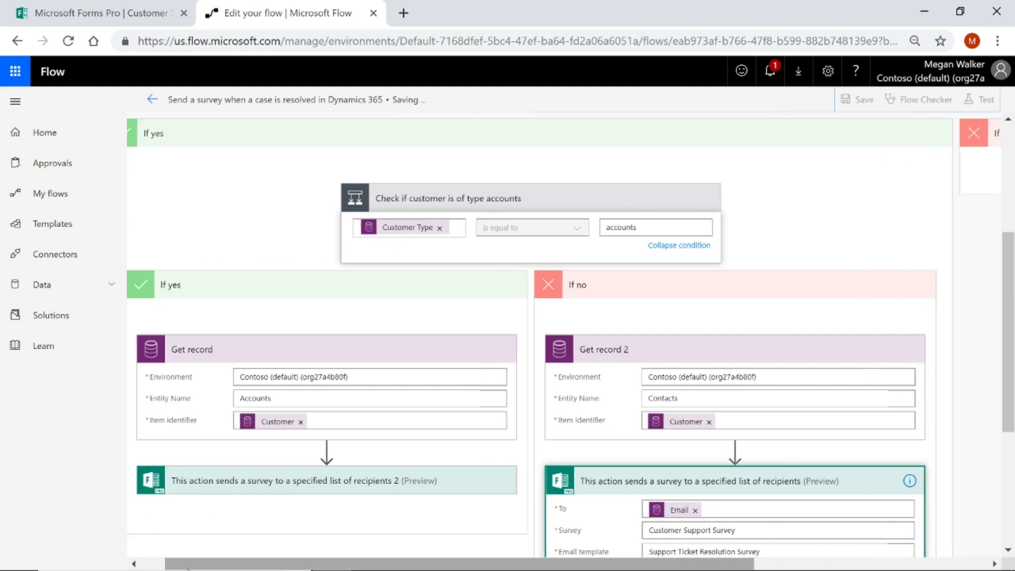
Step: Close the flow editor tab and start configuring a new flow from Send Survey Home
{"action": "left_click", "coordinate": [377, 14]}
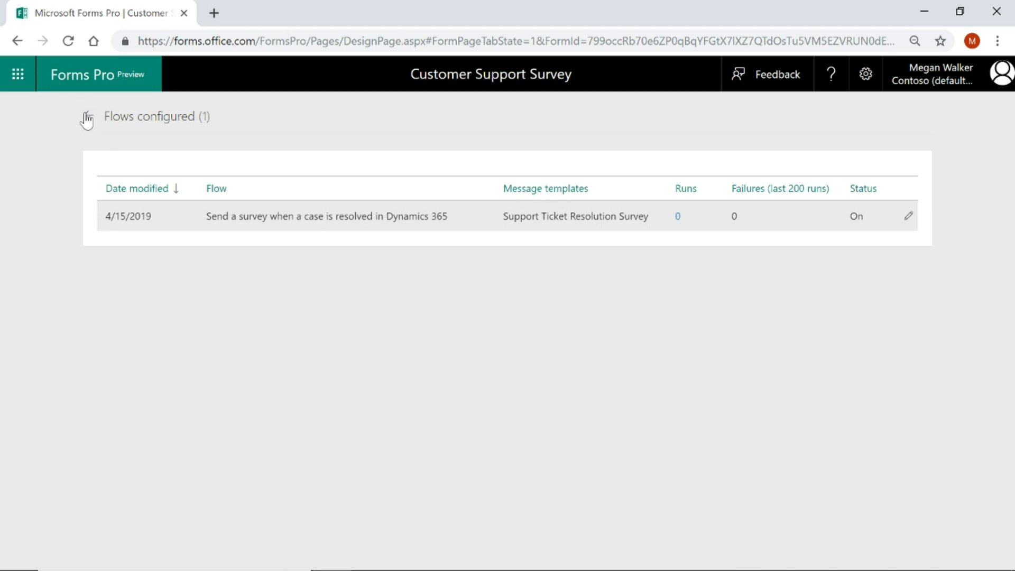
{"action": "left_click", "coordinate": [88, 117]}
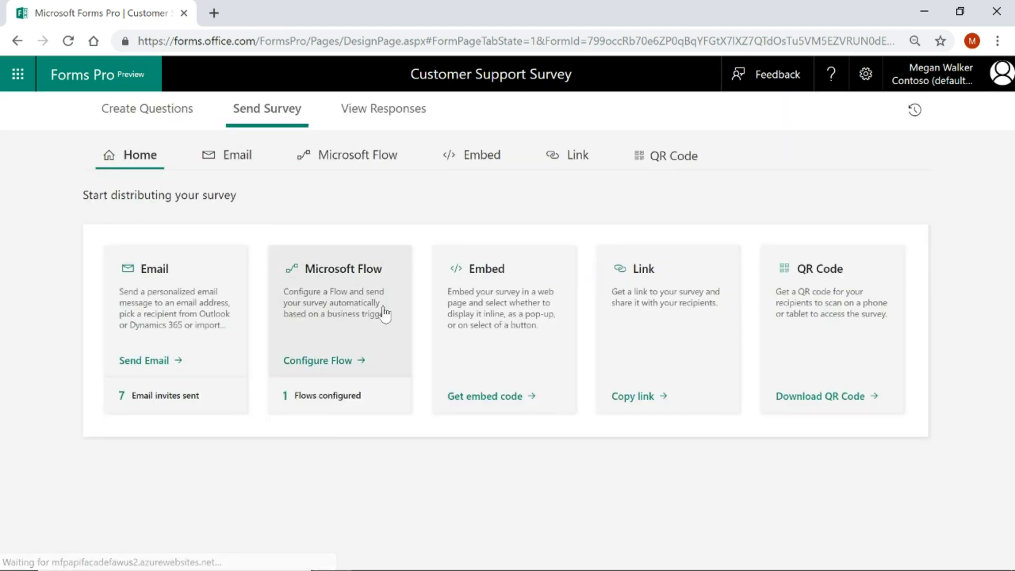
{"action": "left_click", "coordinate": [328, 369]}
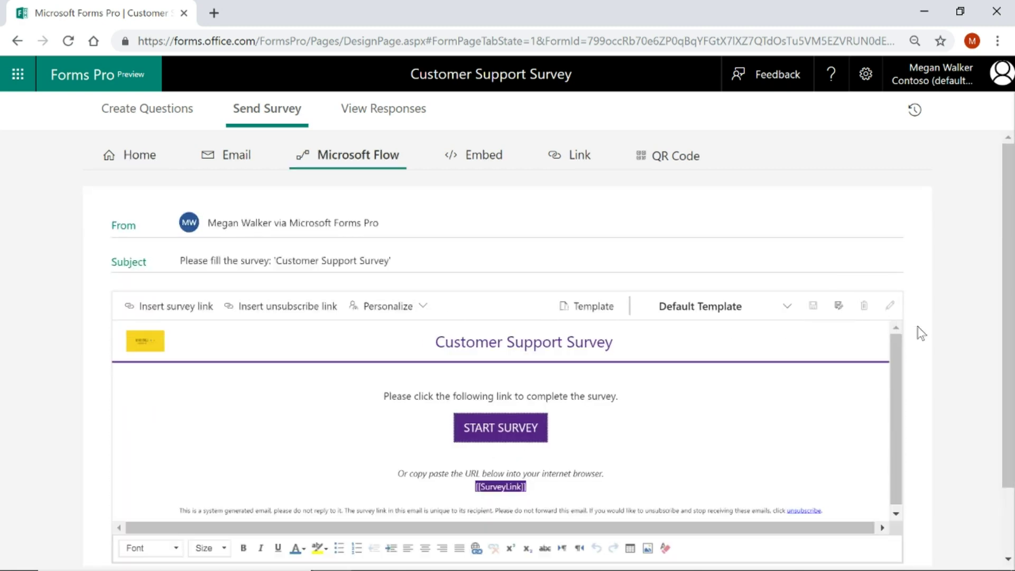
{"action": "scroll", "coordinate": [922, 333], "scroll_direction": "down", "scroll_amount": 2}
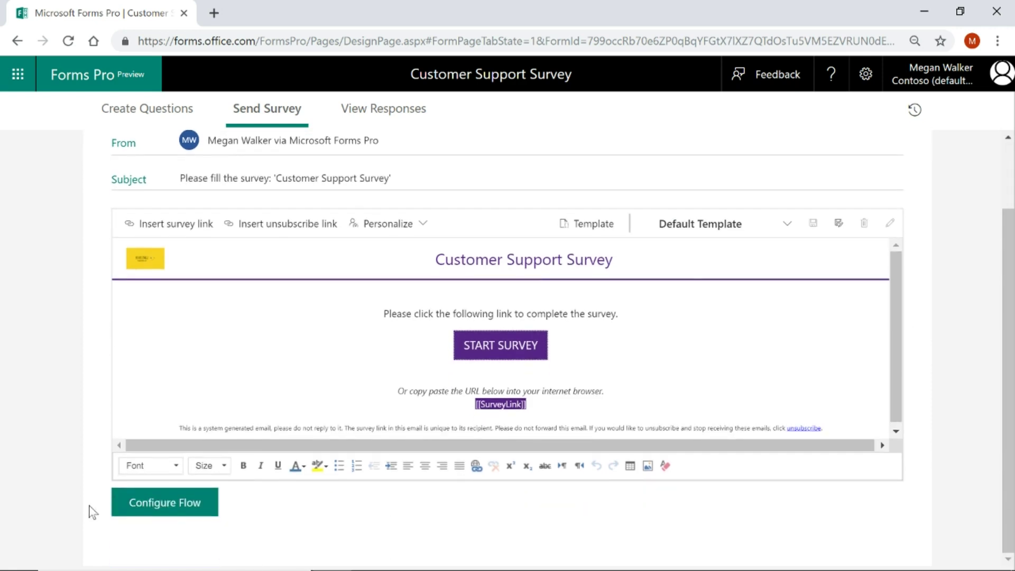
{"action": "left_click", "coordinate": [166, 510]}
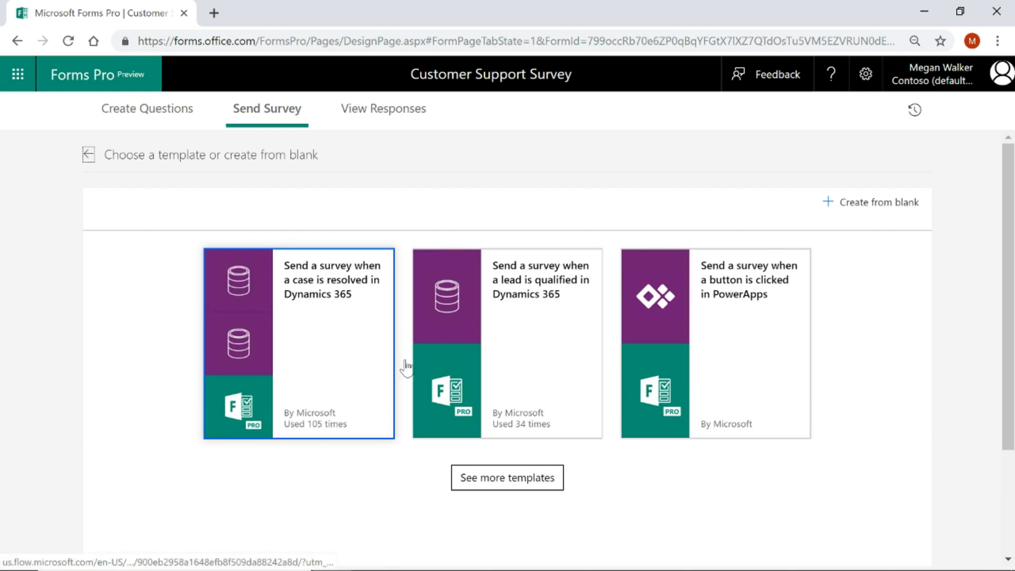
Step: Begin a blank flow with the Common Data Service 'When a record is updated' trigger, then leave without saving
{"action": "left_click", "coordinate": [857, 208]}
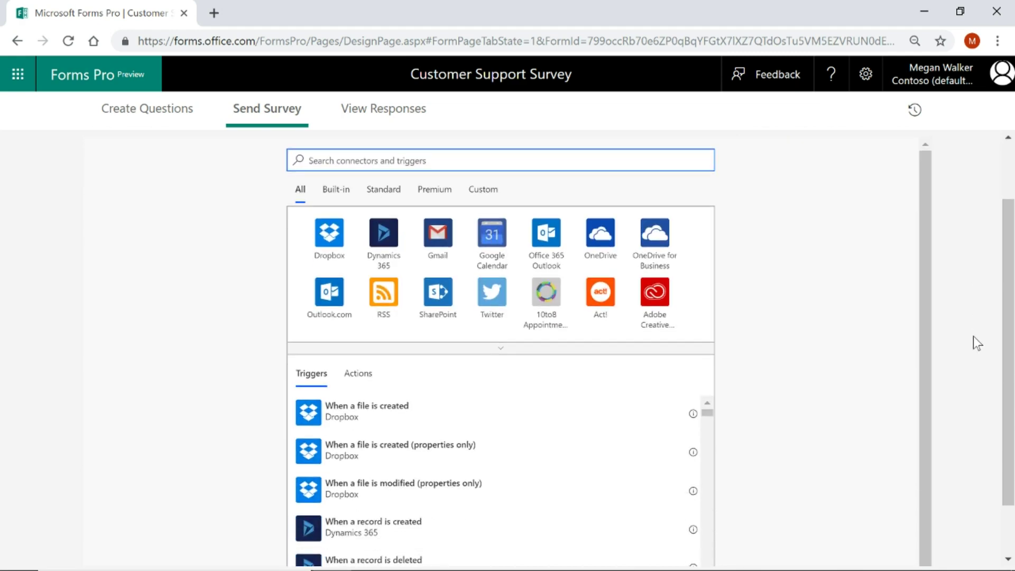
{"action": "type", "text": "com"}
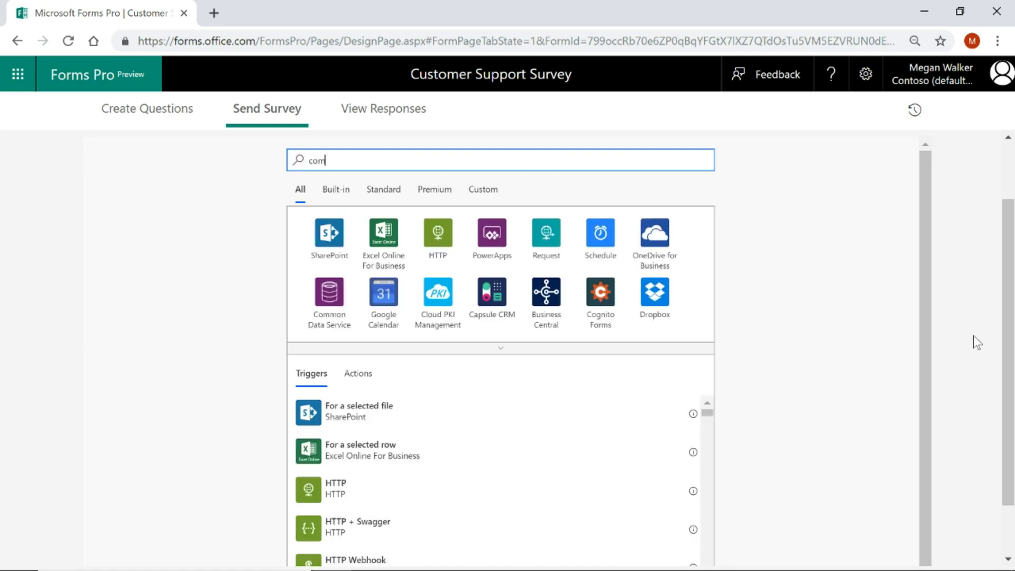
{"action": "left_click", "coordinate": [376, 267]}
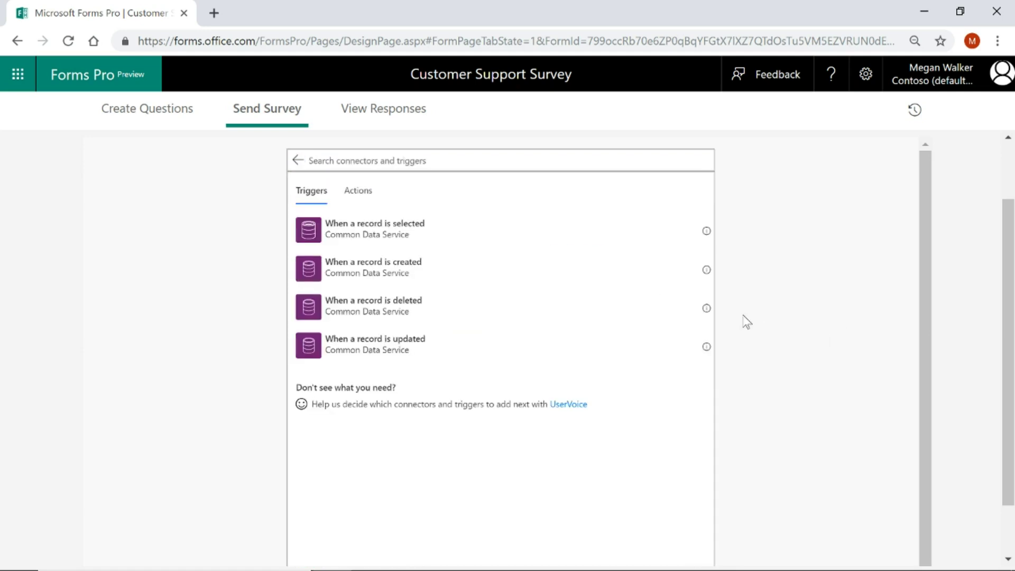
{"action": "left_click", "coordinate": [371, 346]}
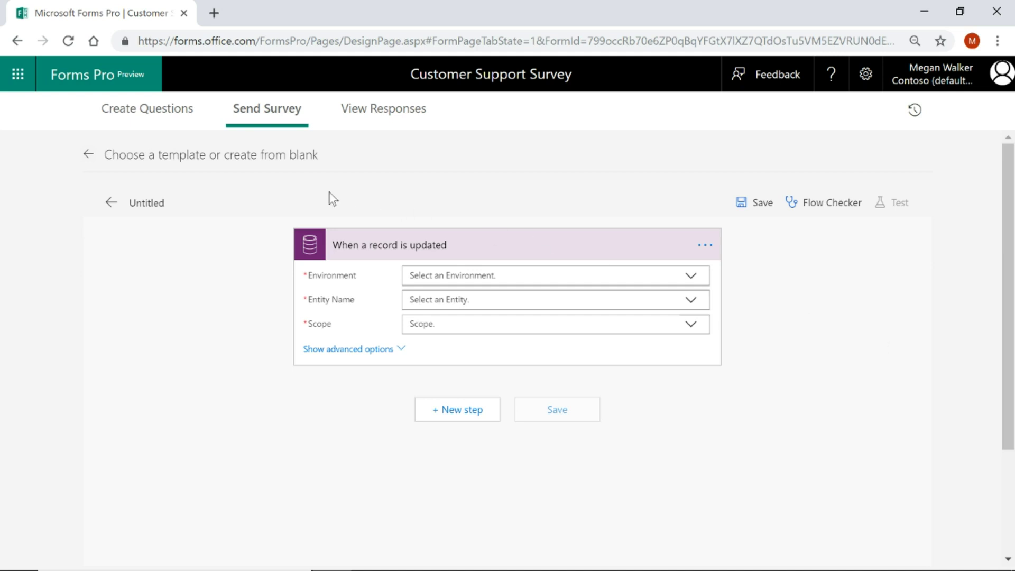
{"action": "left_click", "coordinate": [87, 156]}
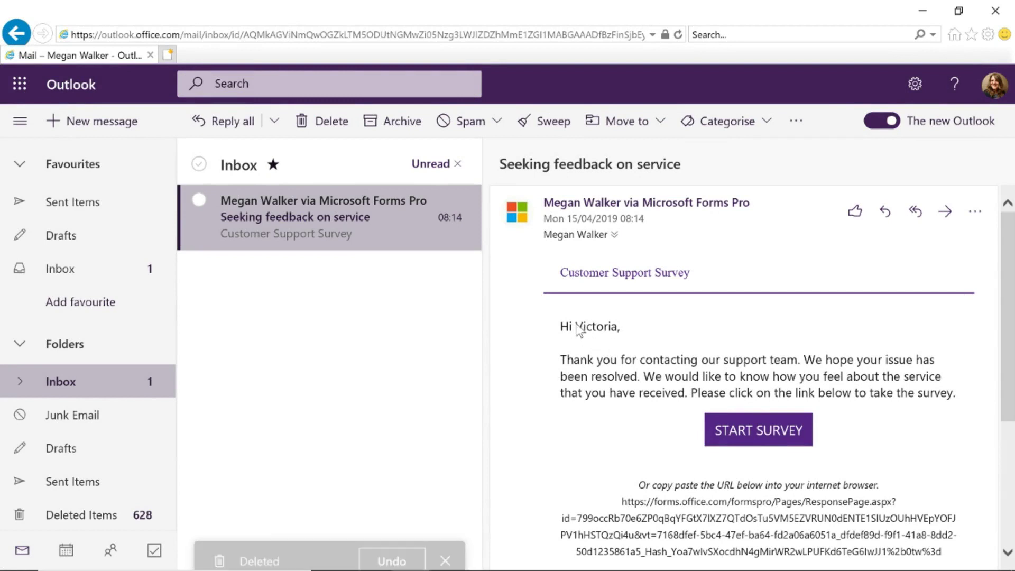
Step: Check the first-name greeting in the 'Seeking feedback on service' email and follow its START SURVEY link
{"action": "left_click_drag", "start_coordinate": [575, 327], "coordinate": [619, 327]}
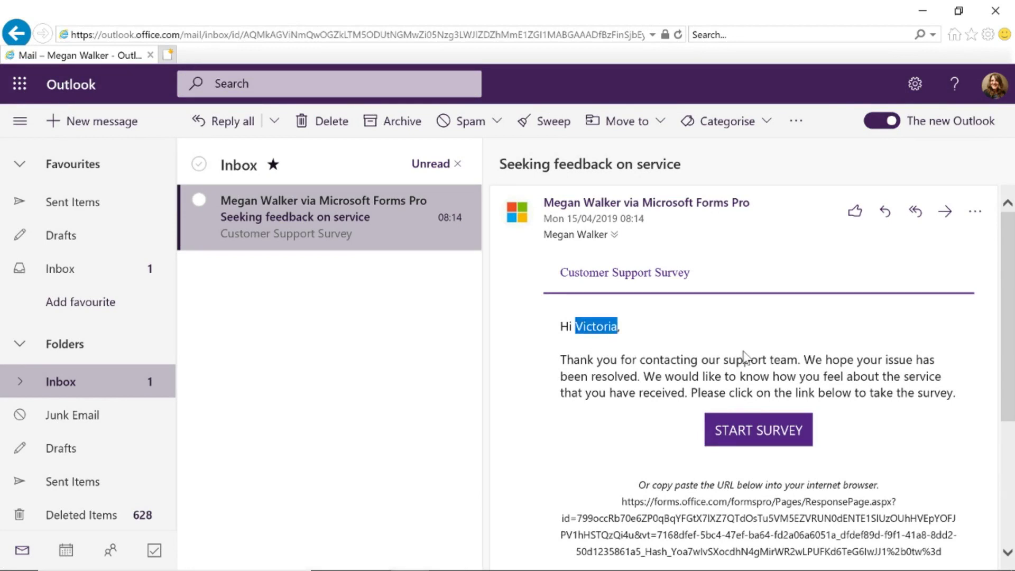
{"action": "left_click", "coordinate": [744, 354]}
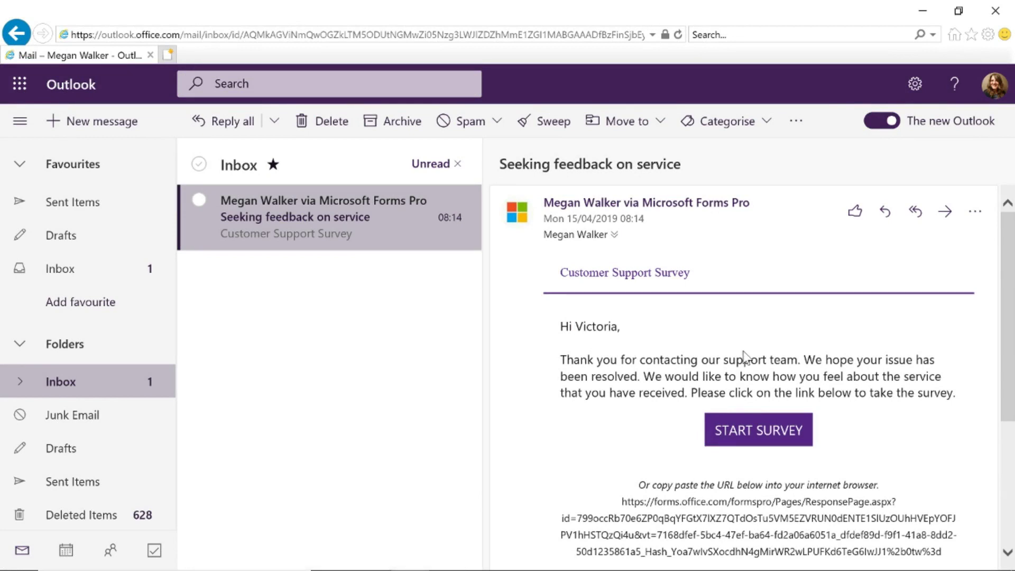
{"action": "left_click", "coordinate": [750, 434]}
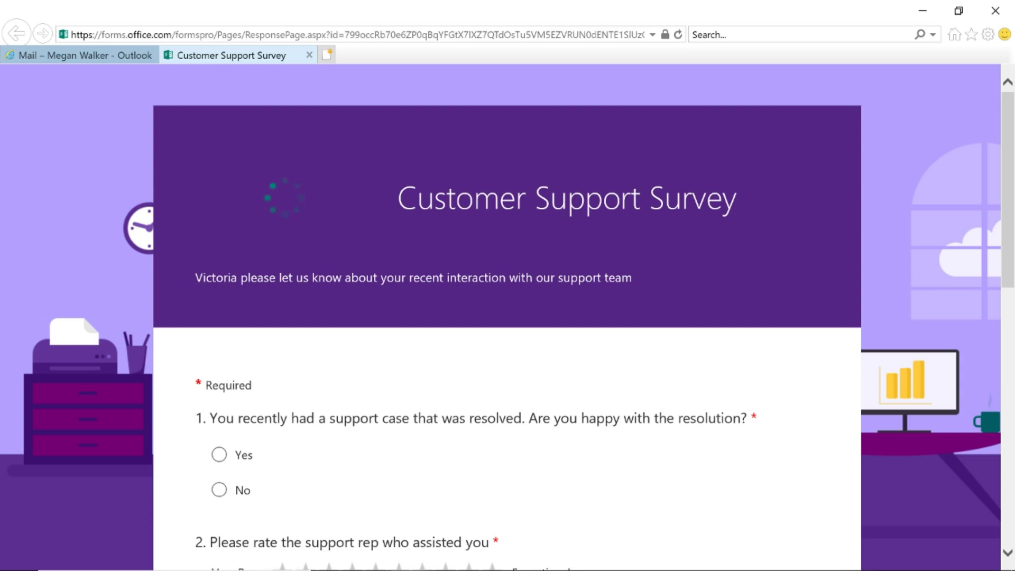
Step: Highlight the respondent's first name in the survey header subtitle
{"action": "left_click_drag", "start_coordinate": [192, 277], "coordinate": [241, 277]}
Step: Return to the Mail – Outlook tab with the 'Seeking feedback on service' email
{"action": "left_click", "coordinate": [99, 55]}
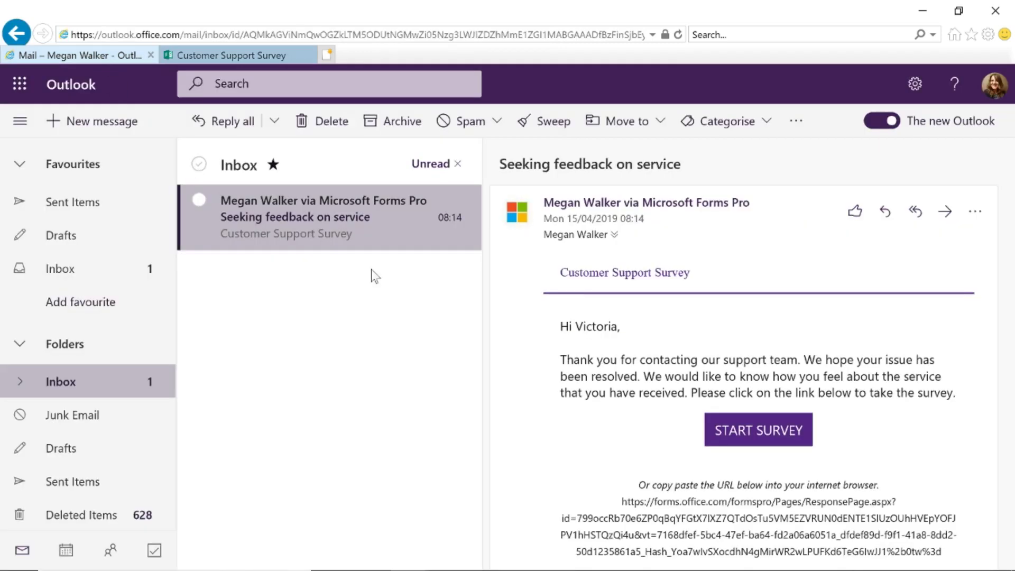